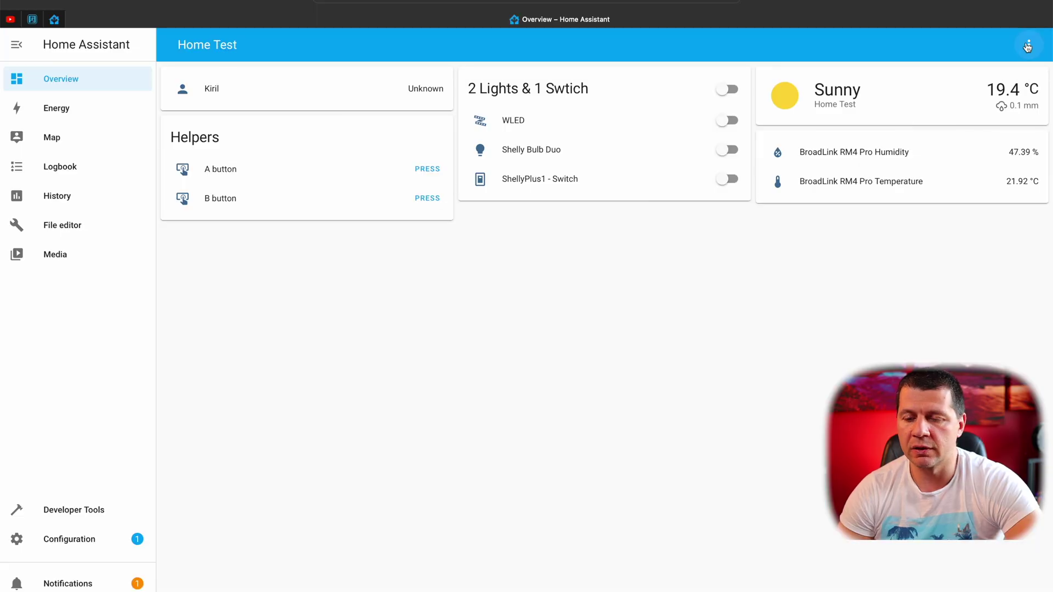
# Step: Add a Picture header to the "2 Lights & 1 Swtich" entities card on the dashboard and save the card
pyautogui.click(988, 88)
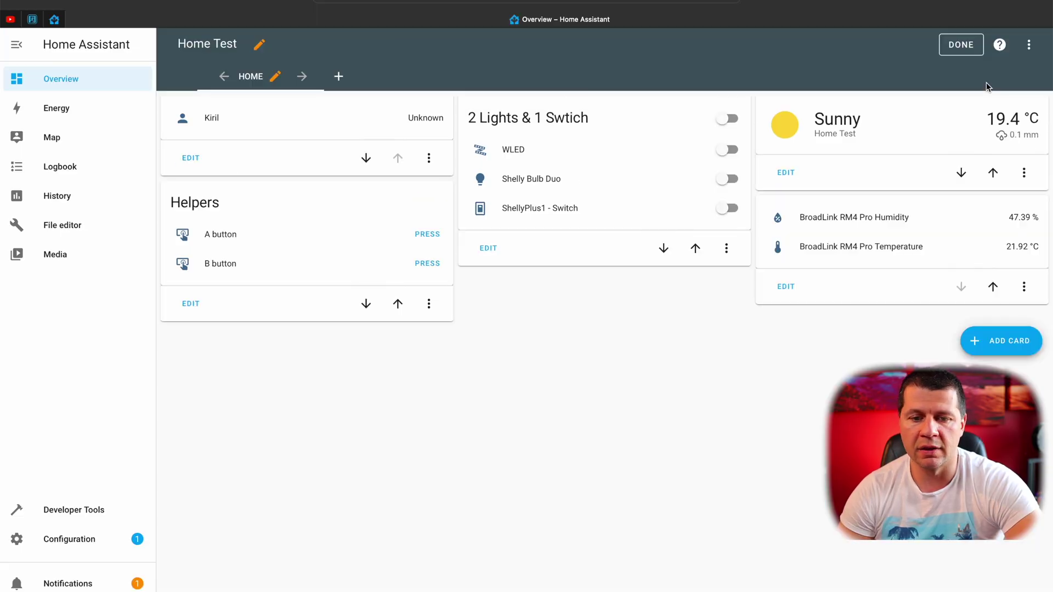
pyautogui.click(488, 250)
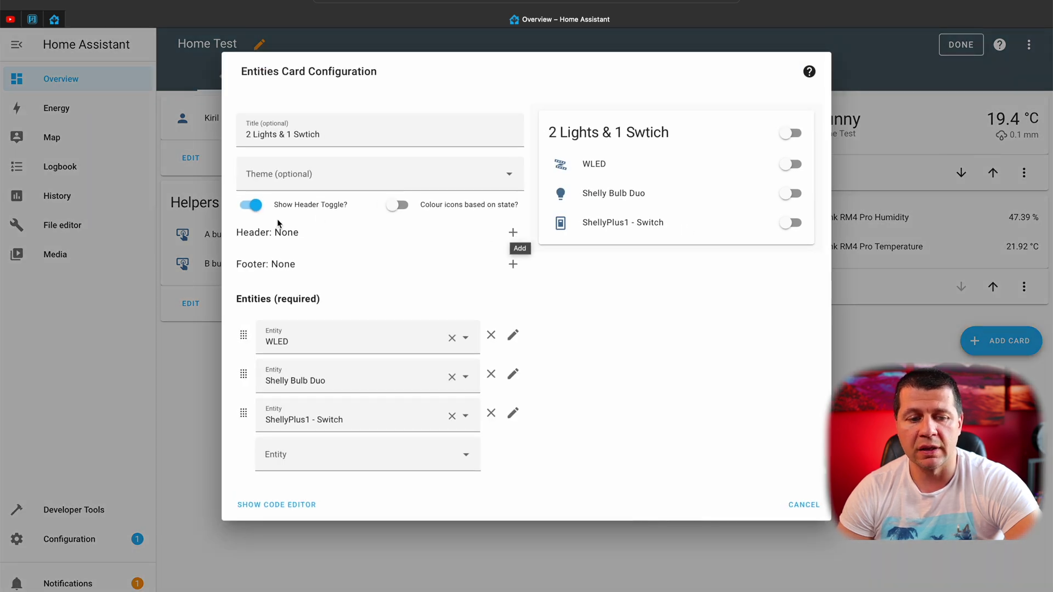
pyautogui.click(514, 233)
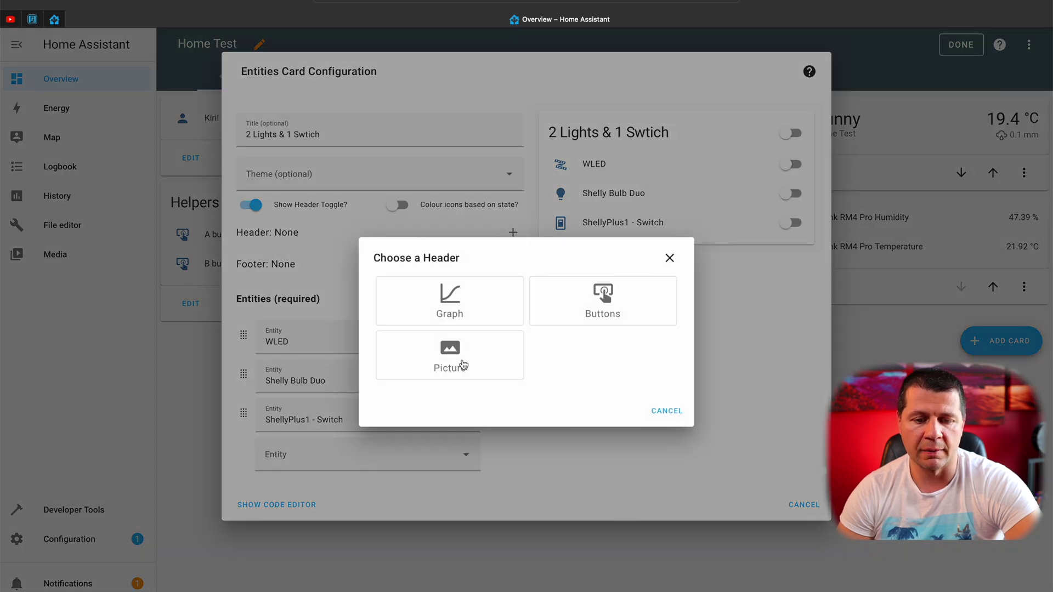
pyautogui.click(464, 365)
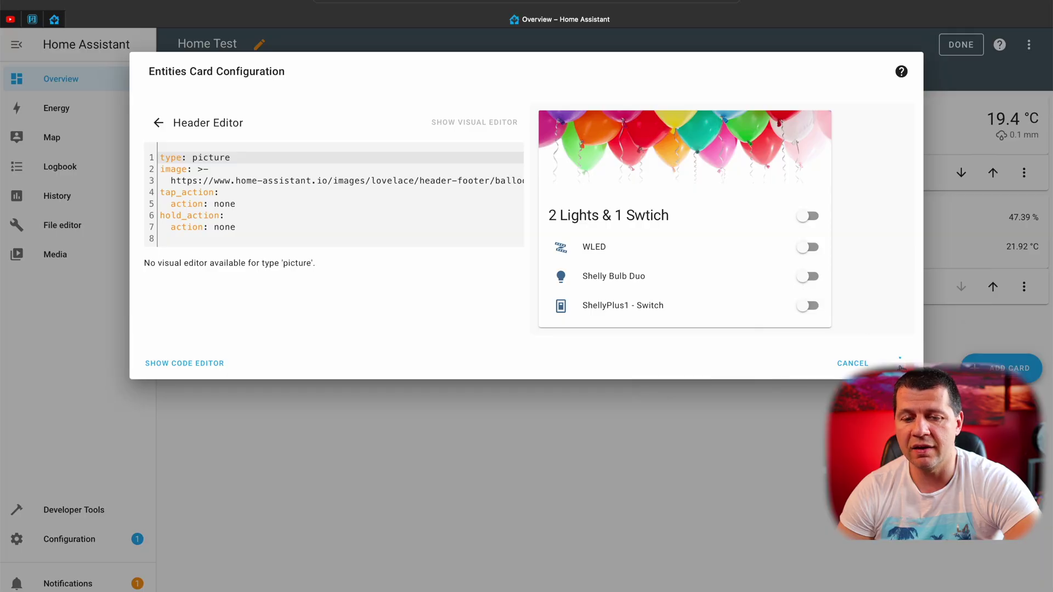
pyautogui.click(900, 365)
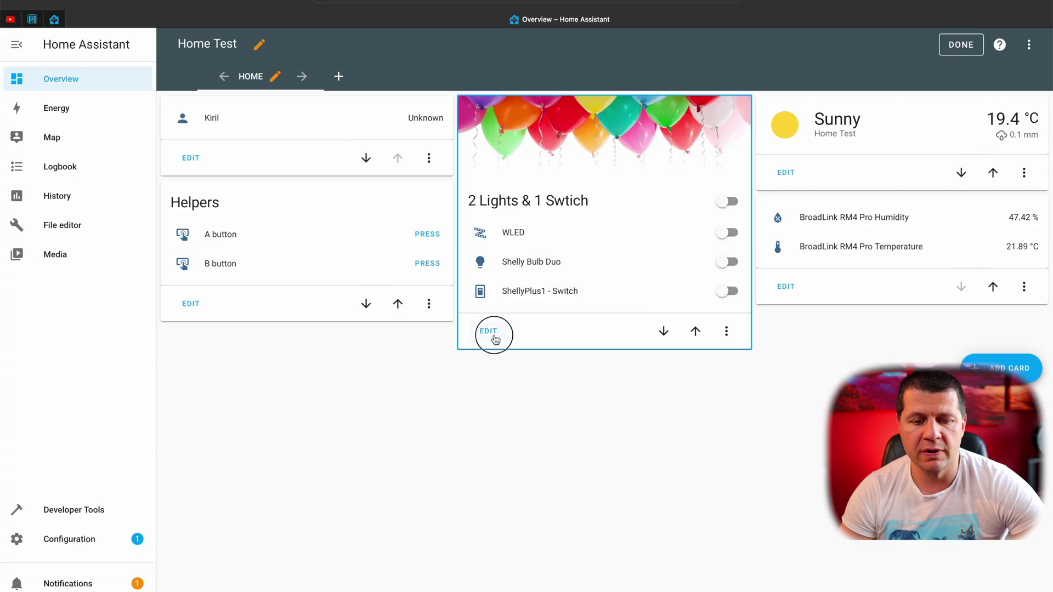
# Step: Copy the full image URL from the header code of the "2 Lights & 1 Swtich" card and close its configuration
pyautogui.click(489, 331)
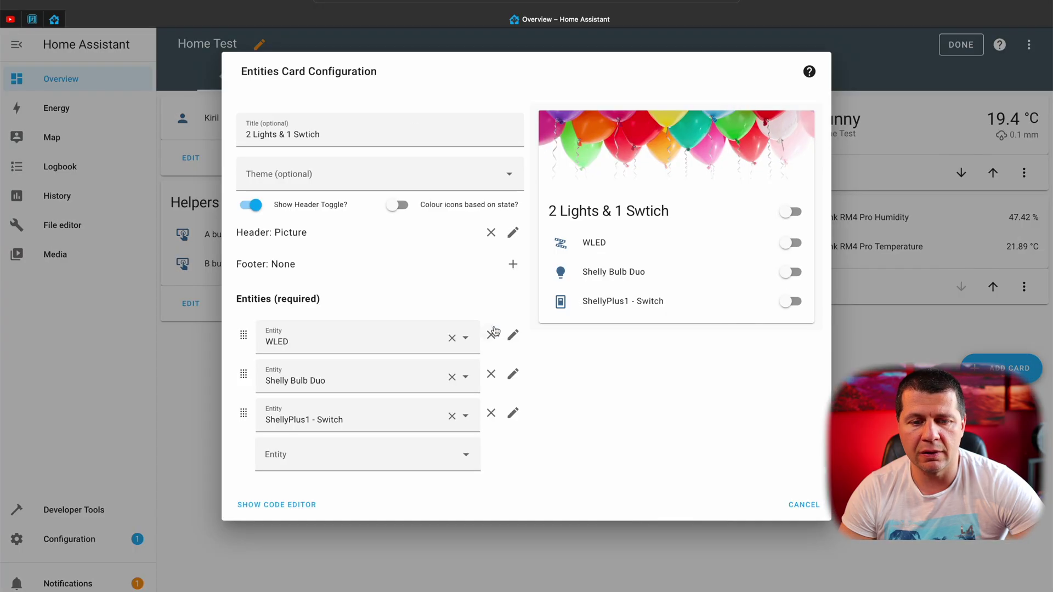
pyautogui.click(513, 234)
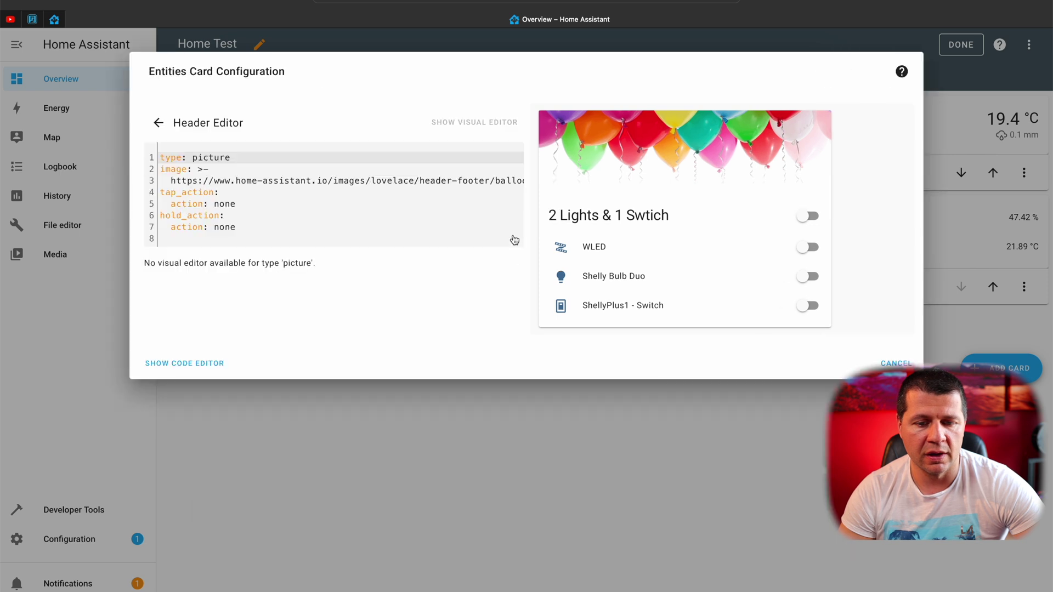
pyautogui.moveTo(170, 184); pyautogui.dragTo(554, 182)
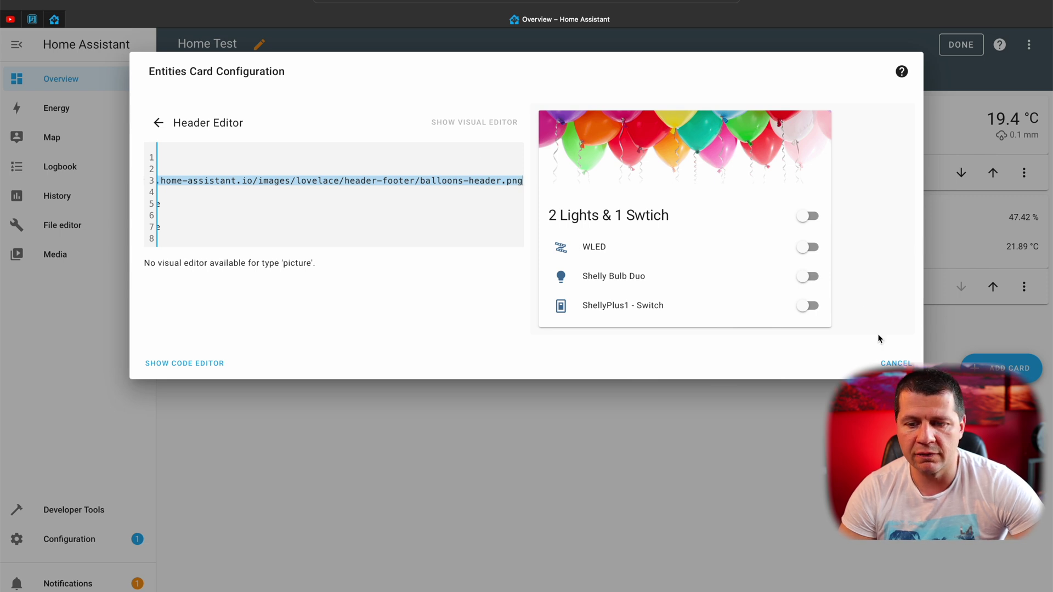
pyautogui.click(899, 365)
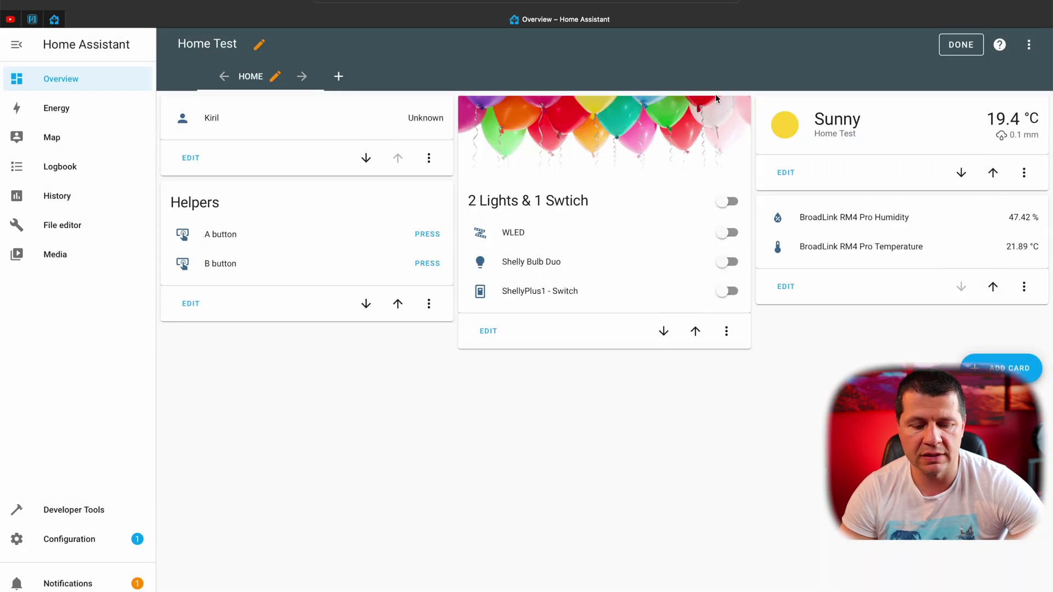
# Step: Open the copied image URL in a new browser tab and save the picture as balloons-header in the Pictures folder
pyautogui.press('super+t')
pyautogui.press('super+v')
pyautogui.press('Return')
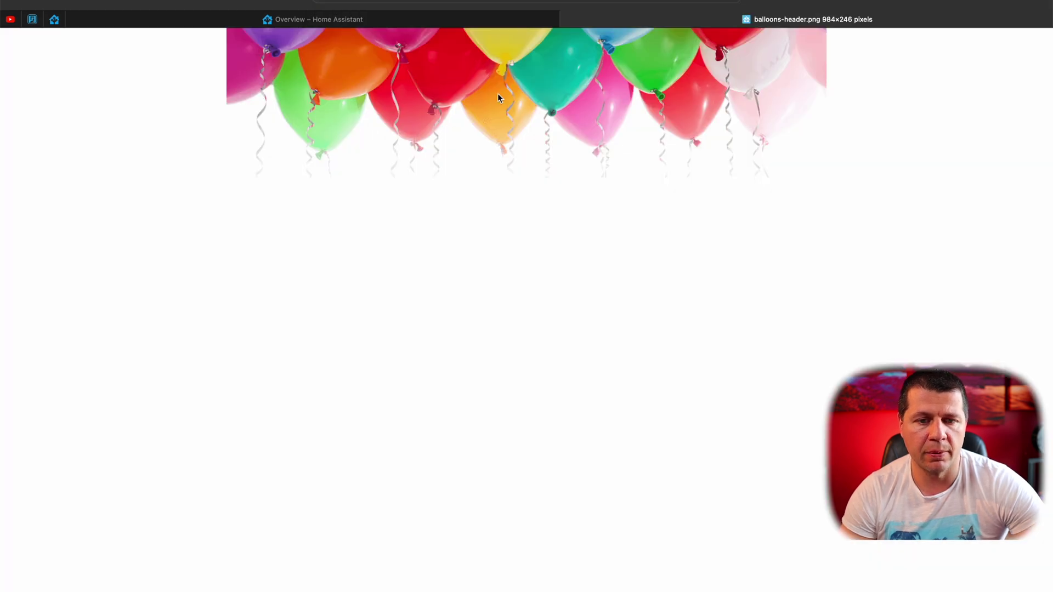
pyautogui.rightClick(499, 95)
pyautogui.click(568, 114)
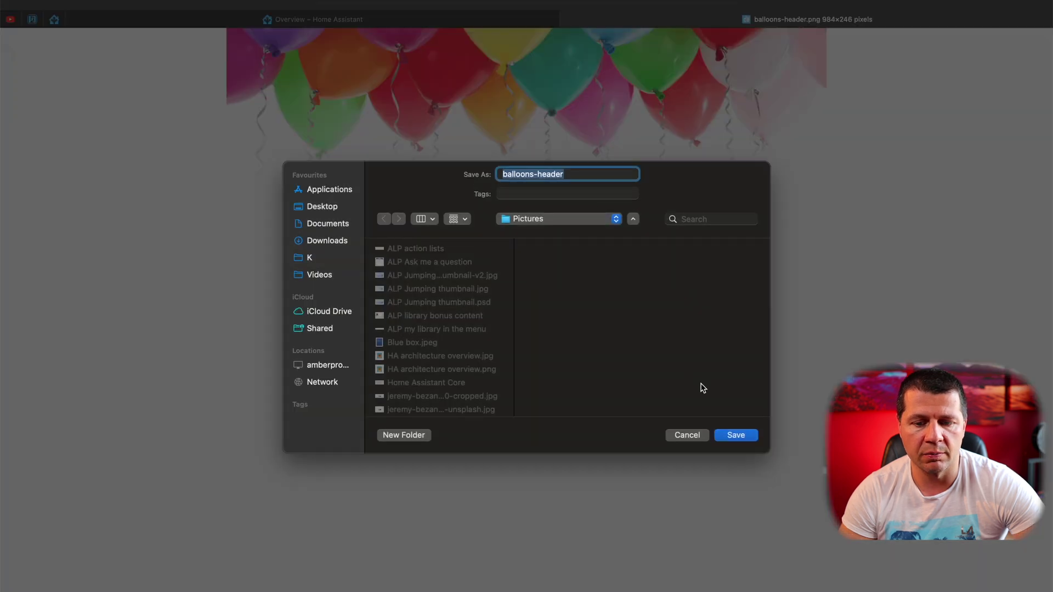
pyautogui.click(737, 436)
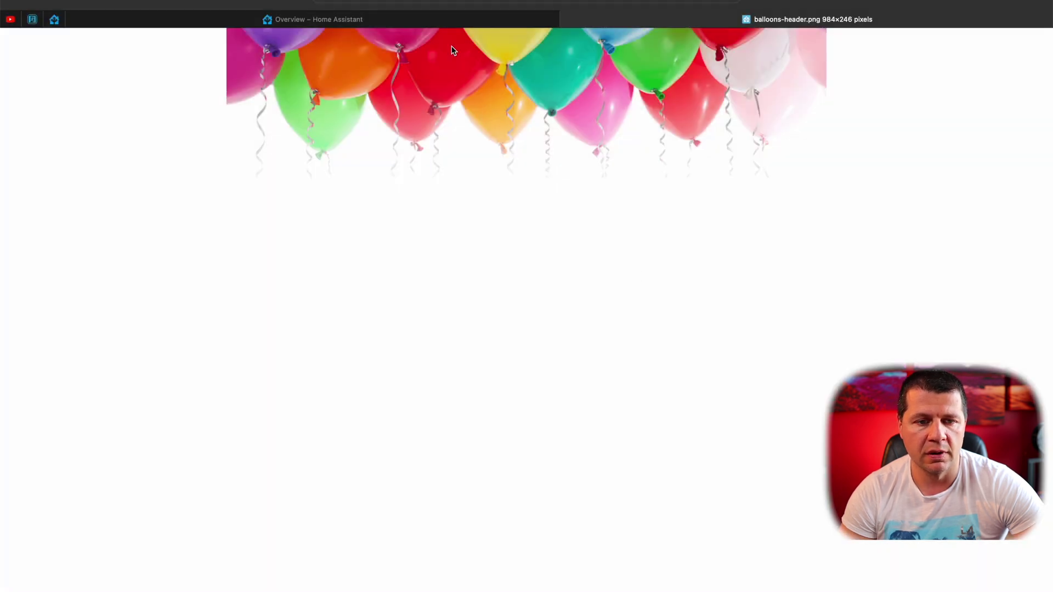
# Step: Create a folder named www in the config directory using Home Assistant's File editor and open it
pyautogui.click(419, 24)
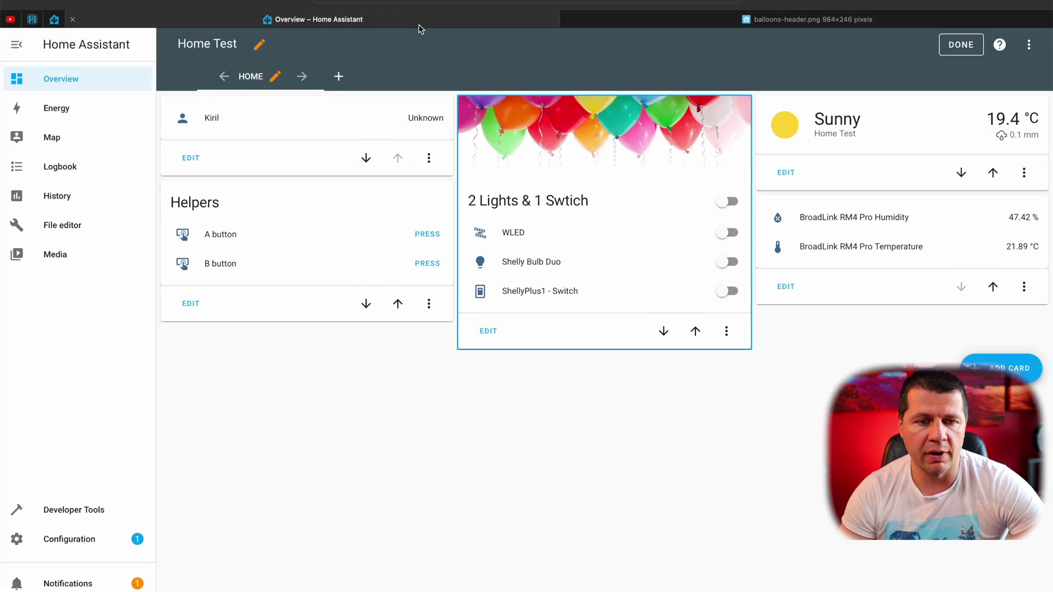
pyautogui.click(73, 231)
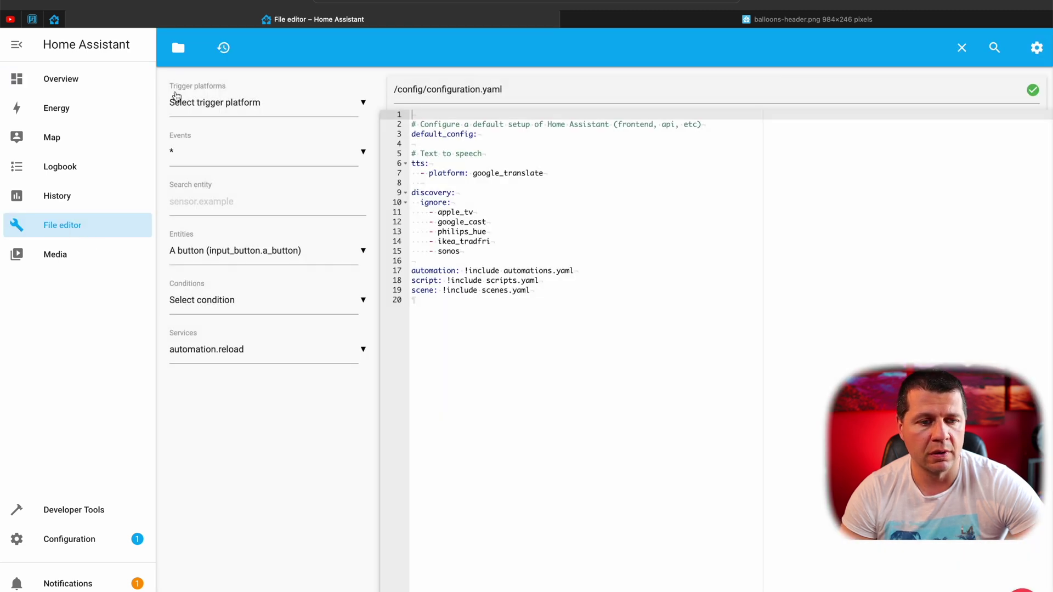
pyautogui.click(178, 48)
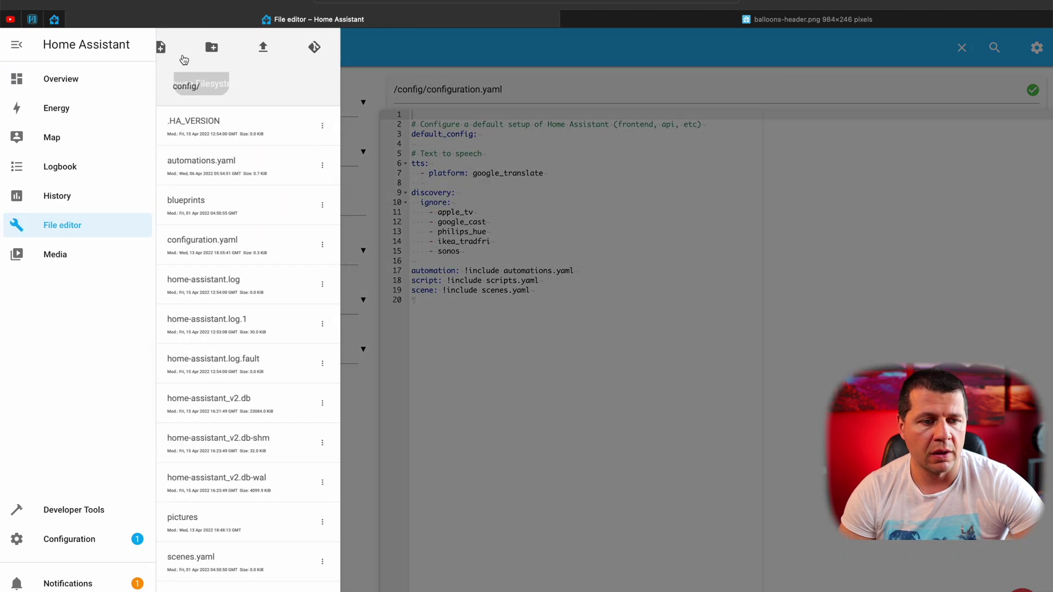
pyautogui.scroll(-2, 245, 264)
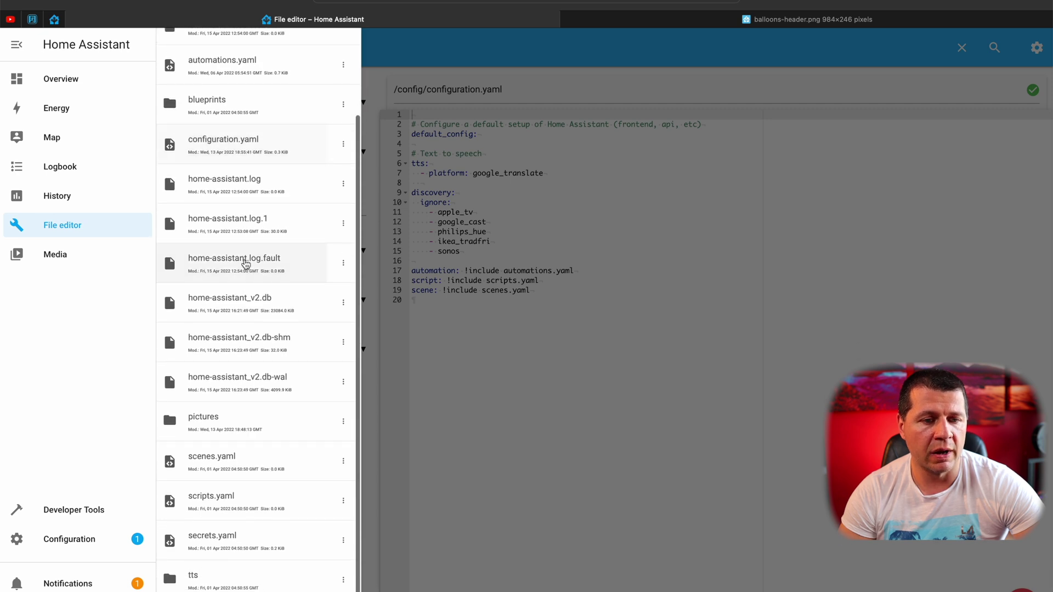
pyautogui.scroll(3, 245, 265)
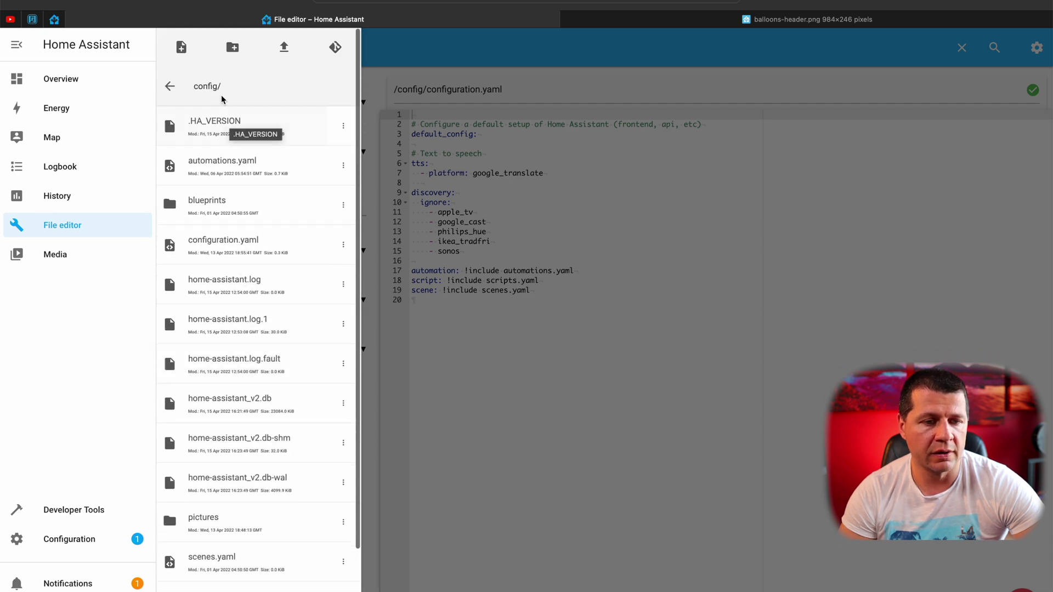
pyautogui.click(235, 49)
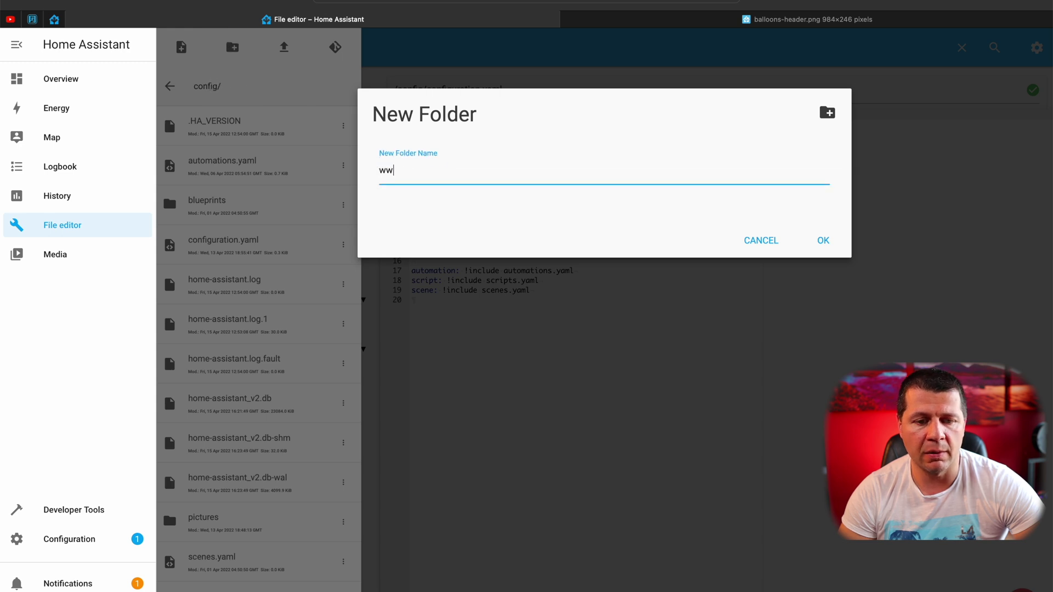
pyautogui.click(820, 241)
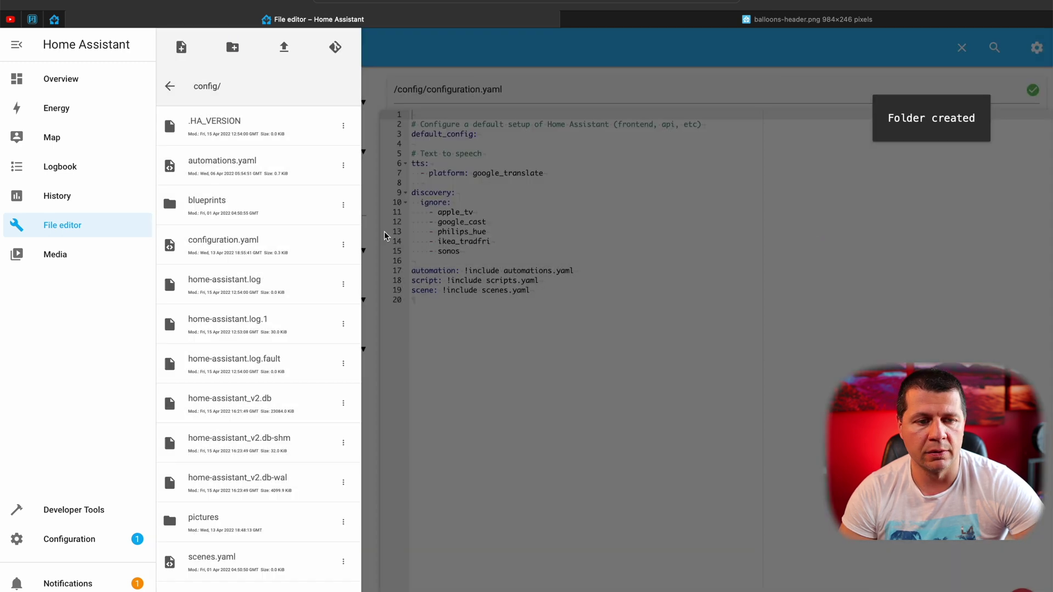
pyautogui.scroll(-3, 234, 244)
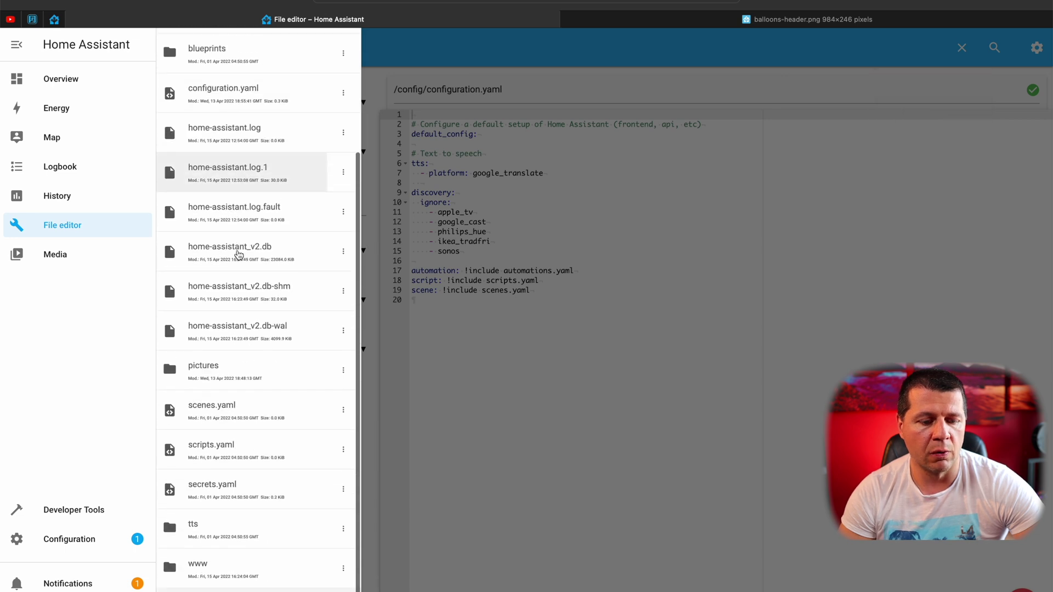
pyautogui.scroll(3, 235, 254)
pyautogui.scroll(-5, 236, 247)
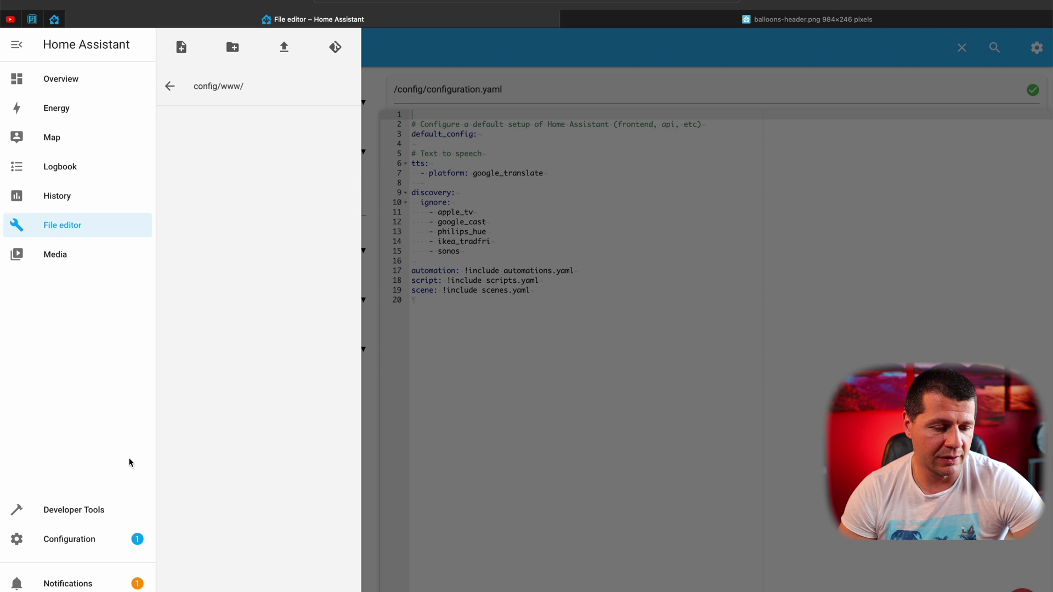
# Step: Restart the Home Assistant server from its Server Controls and confirm the restart
pyautogui.click(88, 541)
pyautogui.click(504, 529)
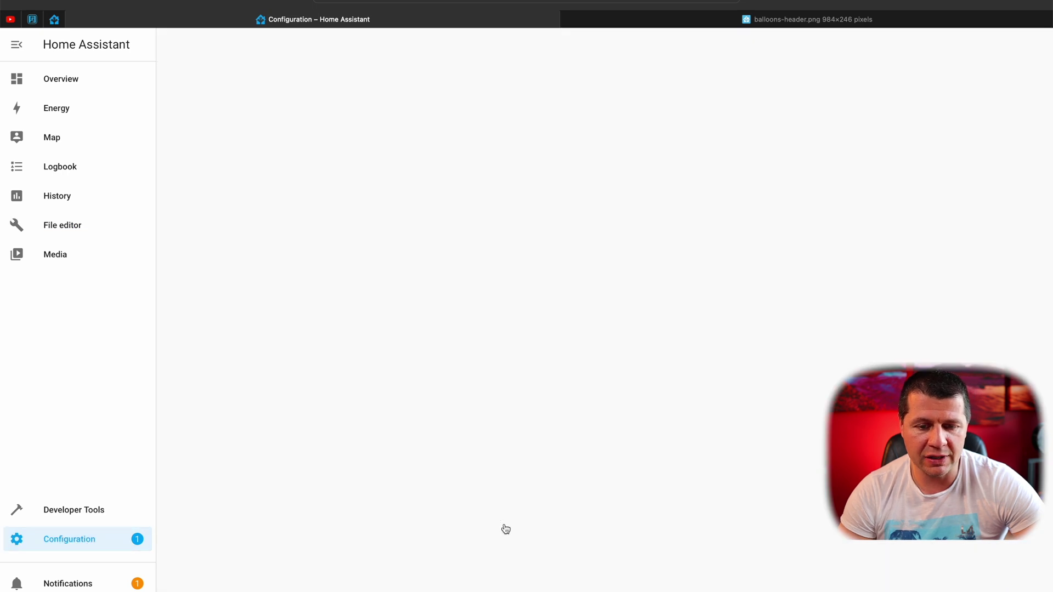
pyautogui.click(593, 384)
pyautogui.click(623, 382)
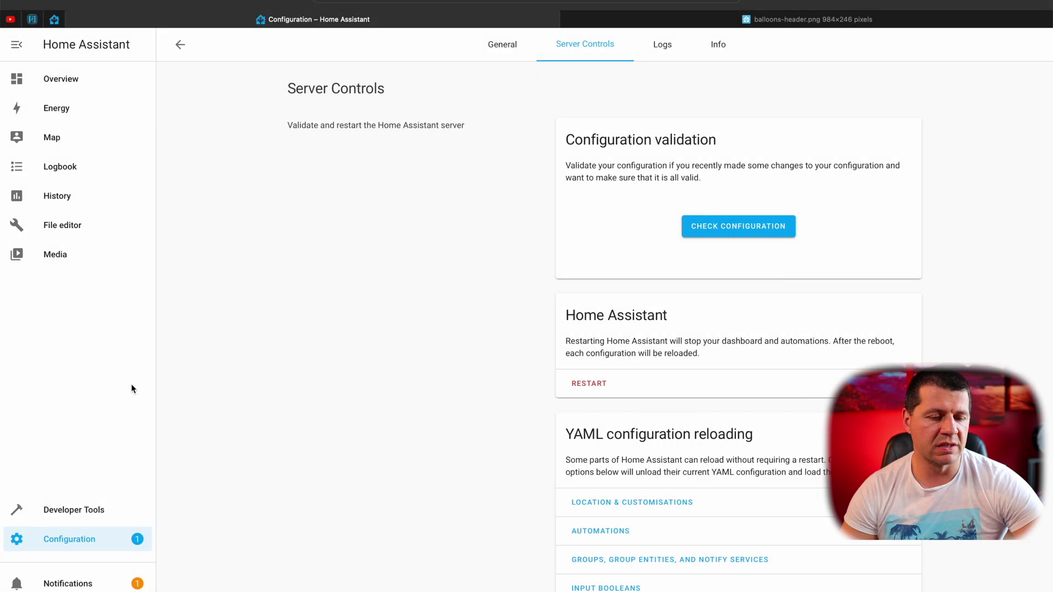
# Step: Upload balloons-header.png from the Pictures folder to config/www/ with the File editor
pyautogui.click(71, 231)
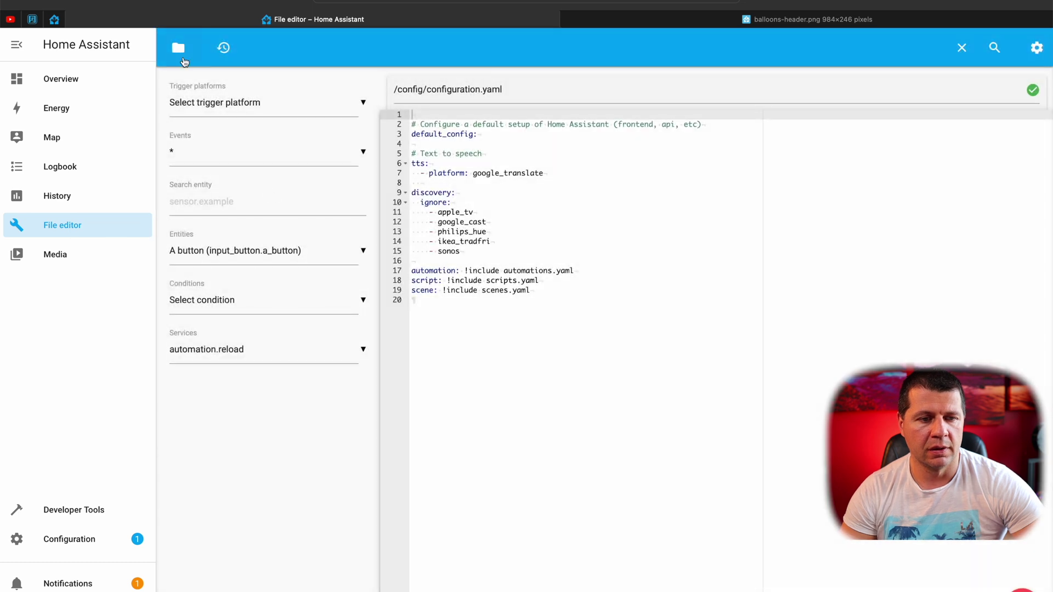
pyautogui.click(179, 47)
pyautogui.scroll(-3, 229, 370)
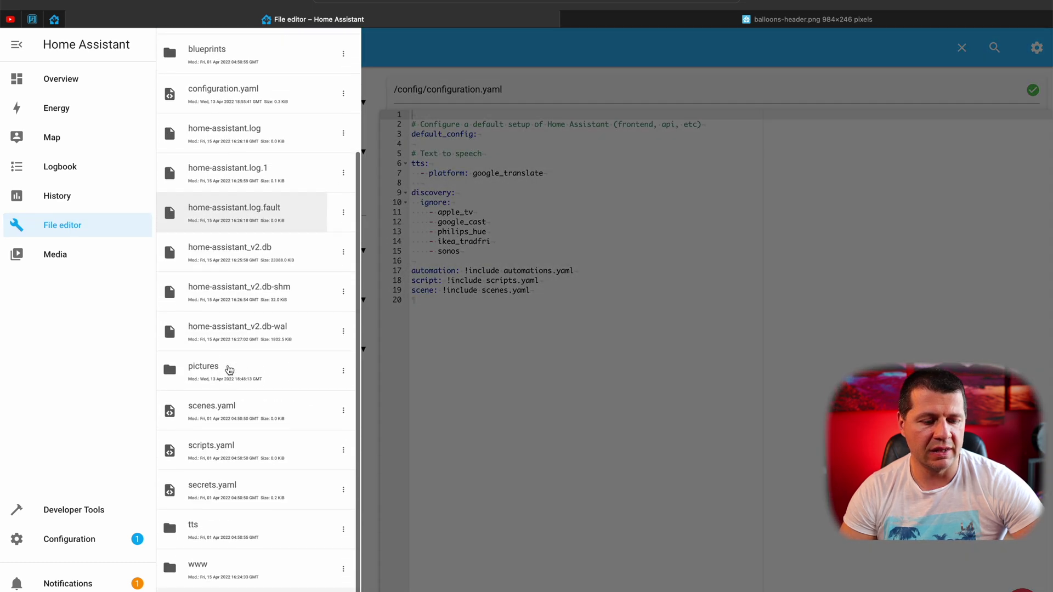
pyautogui.click(211, 580)
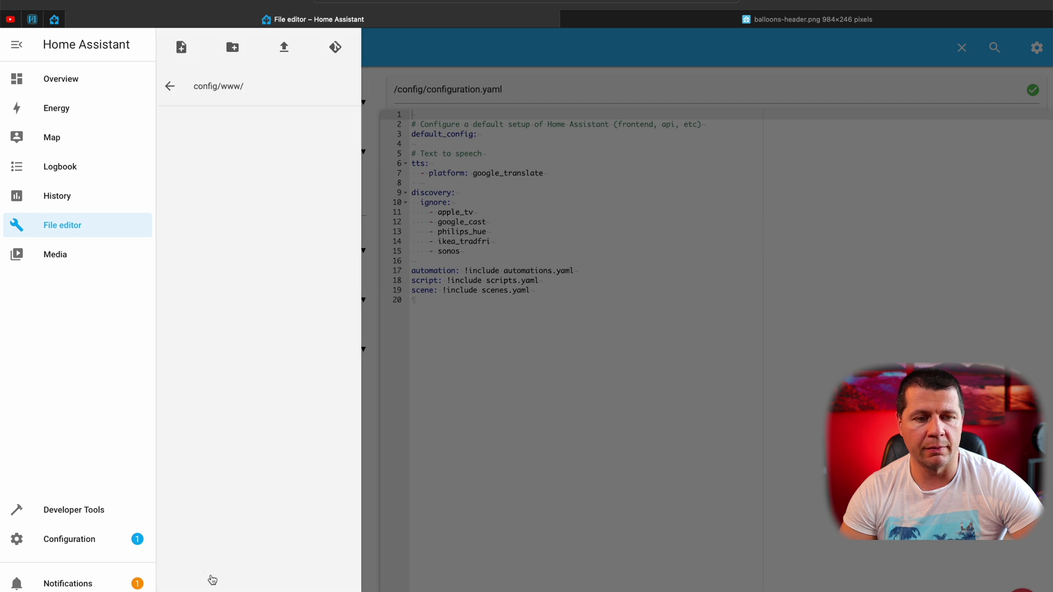
pyautogui.click(284, 49)
pyautogui.click(400, 172)
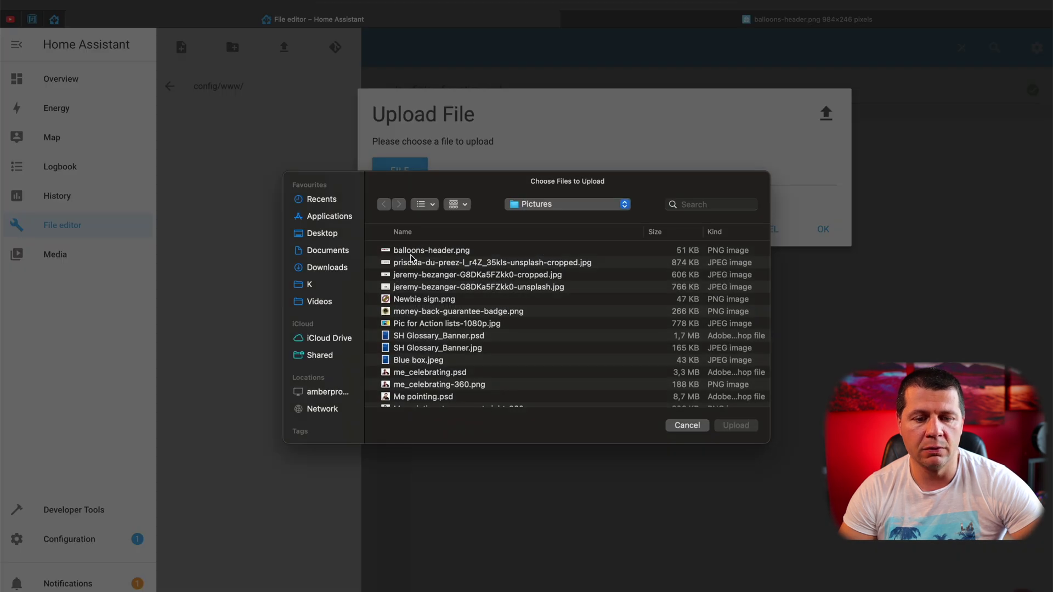
pyautogui.click(412, 253)
pyautogui.click(736, 426)
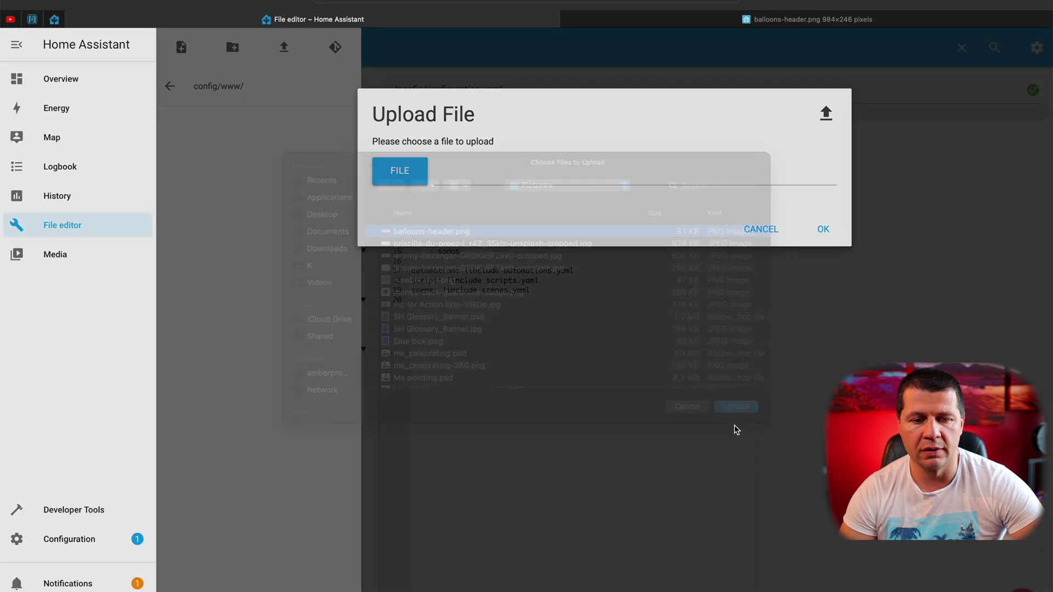
pyautogui.click(825, 230)
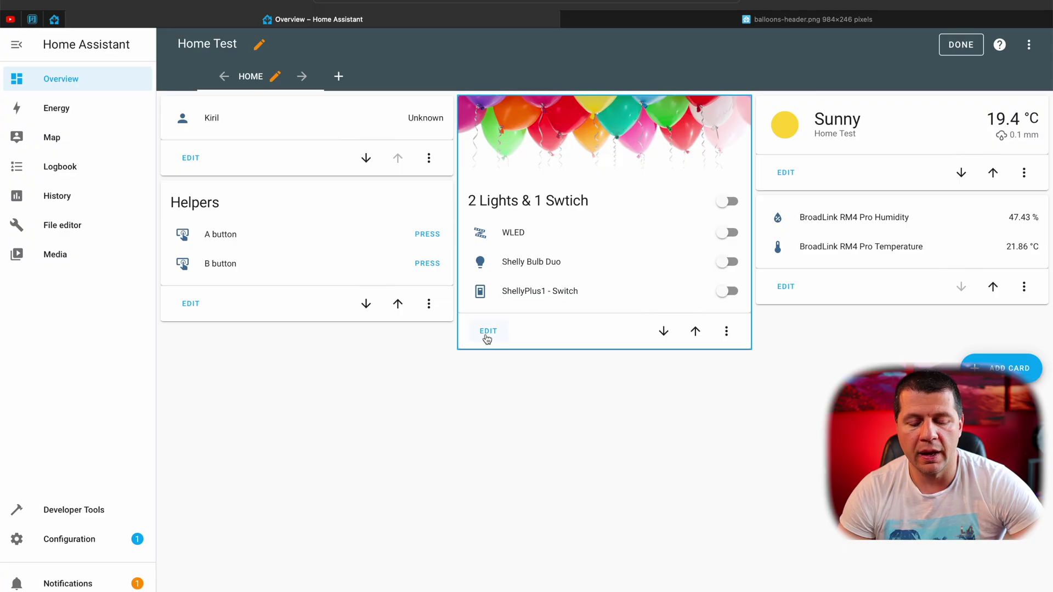
# Step: Change the header image path of the "2 Lights & 1 Swtich" card to local/balloons-header.png
pyautogui.click(488, 332)
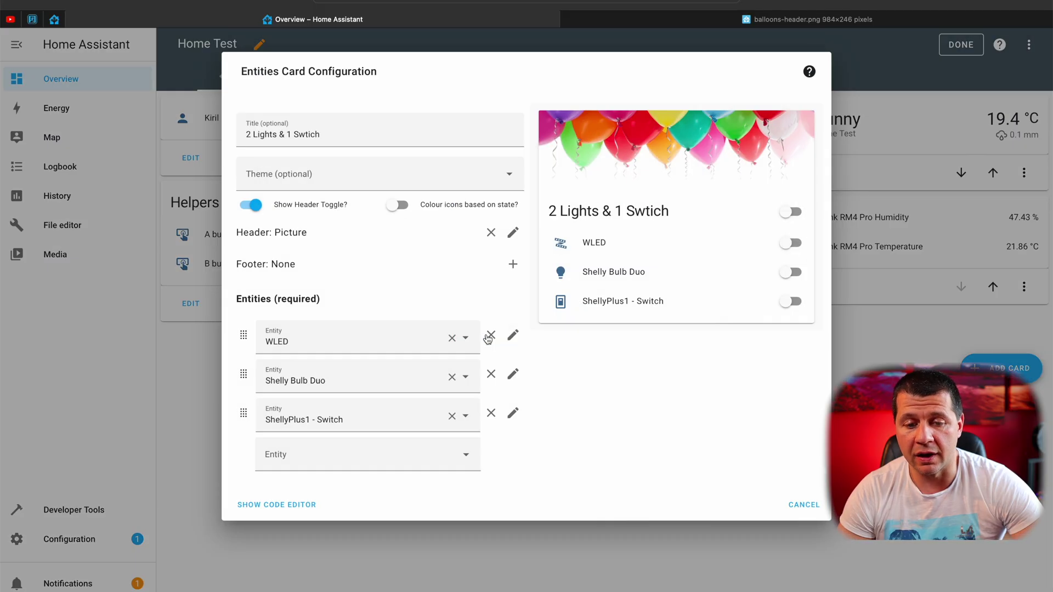
pyautogui.click(514, 234)
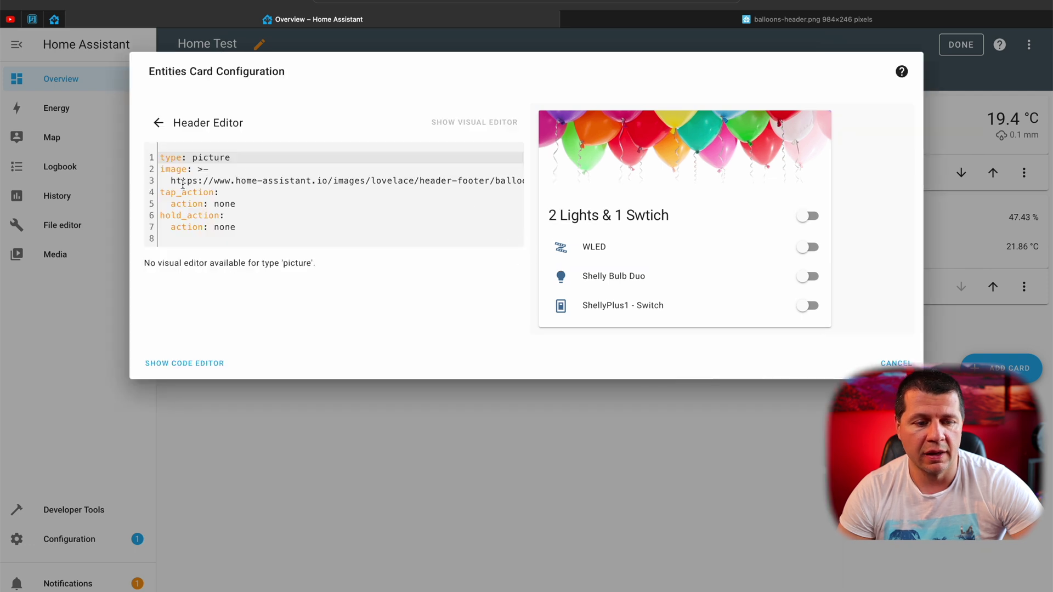
pyautogui.moveTo(169, 183); pyautogui.dragTo(318, 191)
pyautogui.moveTo(459, 187); pyautogui.dragTo(542, 189)
pyautogui.click(422, 181)
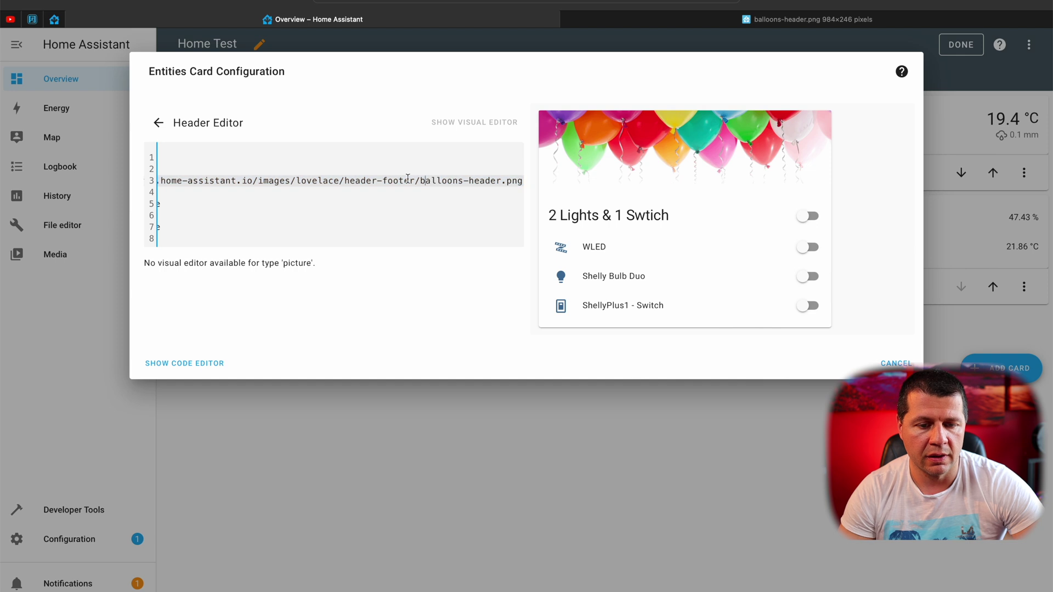
pyautogui.moveTo(416, 183); pyautogui.dragTo(176, 180)
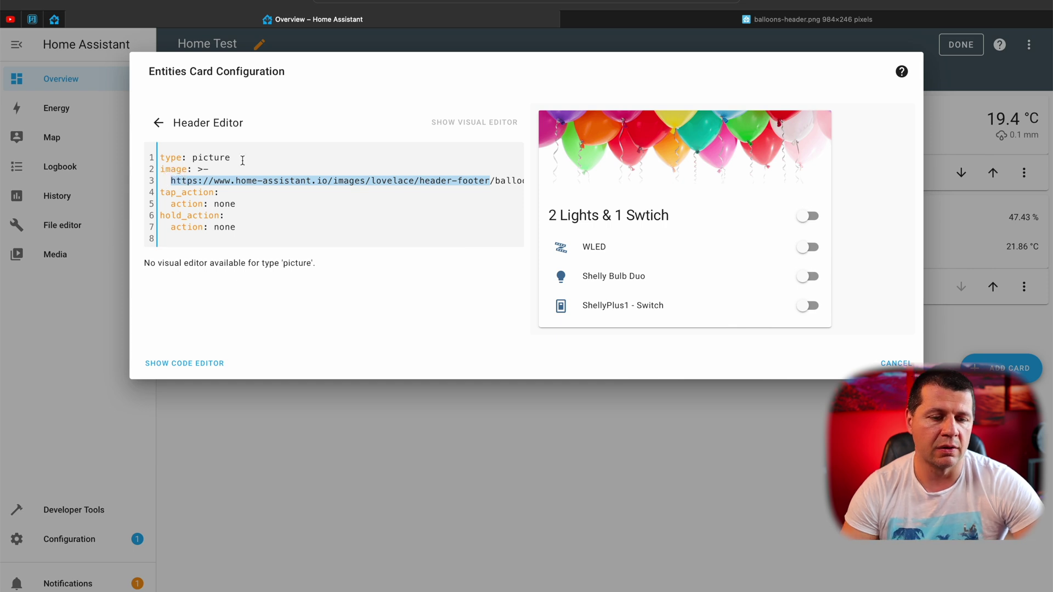
pyautogui.press('BackSpace')
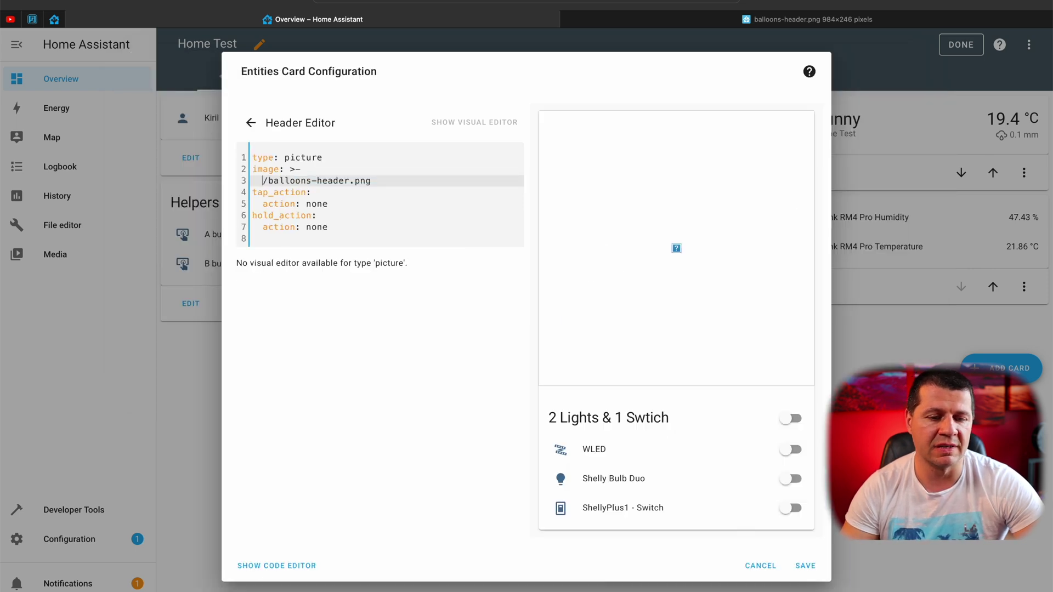
pyautogui.write('local')
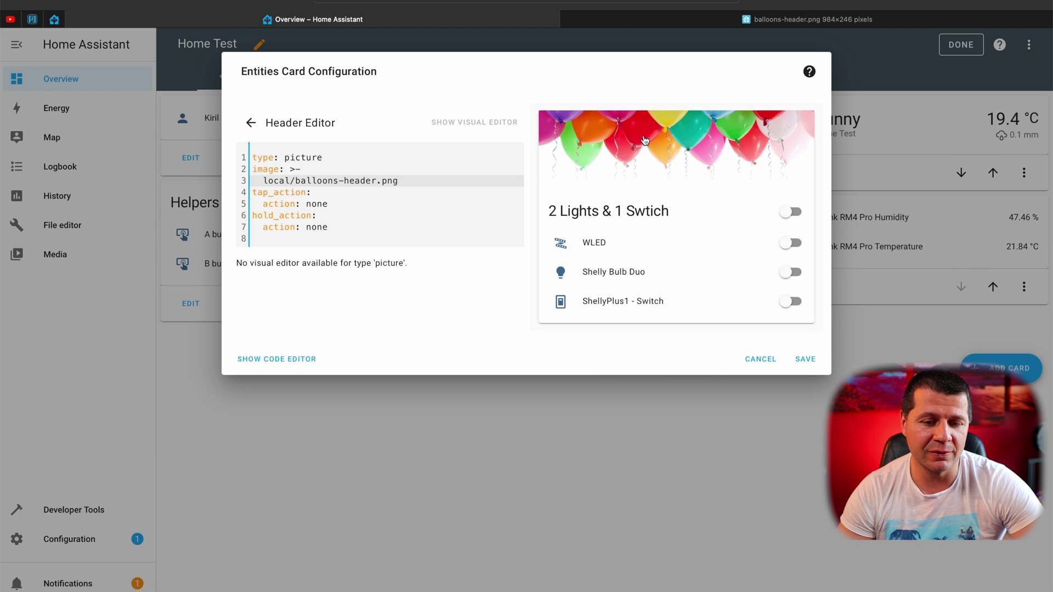
# Step: Save the header change and add a picture footer to the "2 Lights & 1 Swtich" card
pyautogui.click(805, 359)
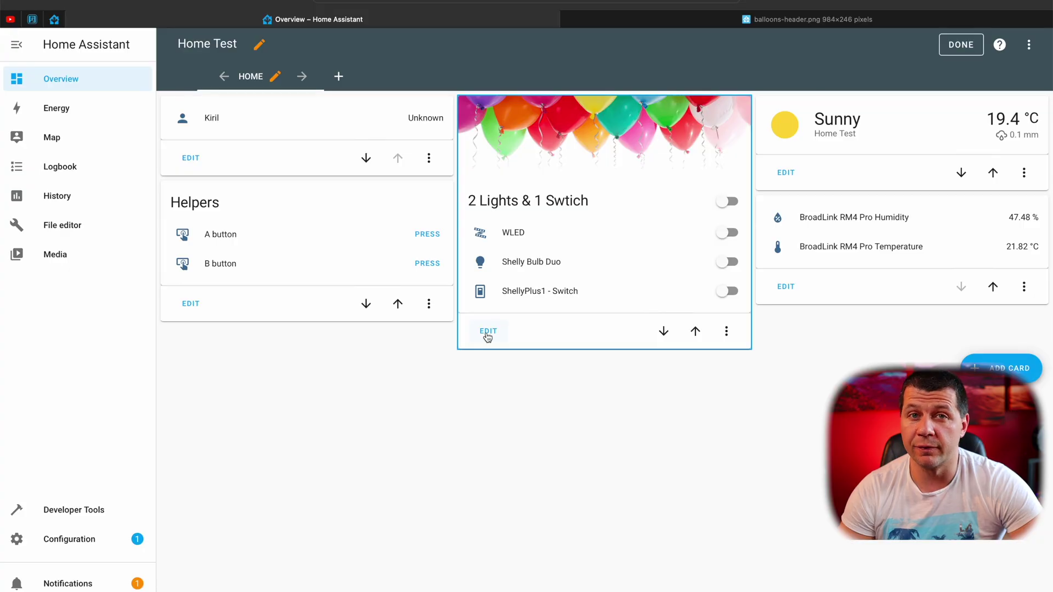
pyautogui.click(487, 333)
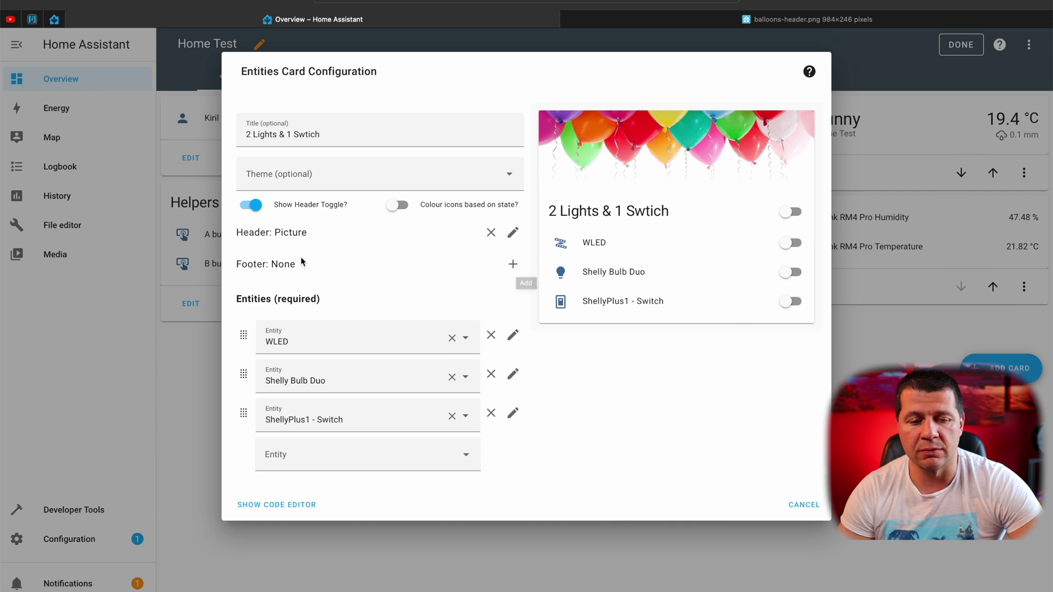
pyautogui.click(513, 266)
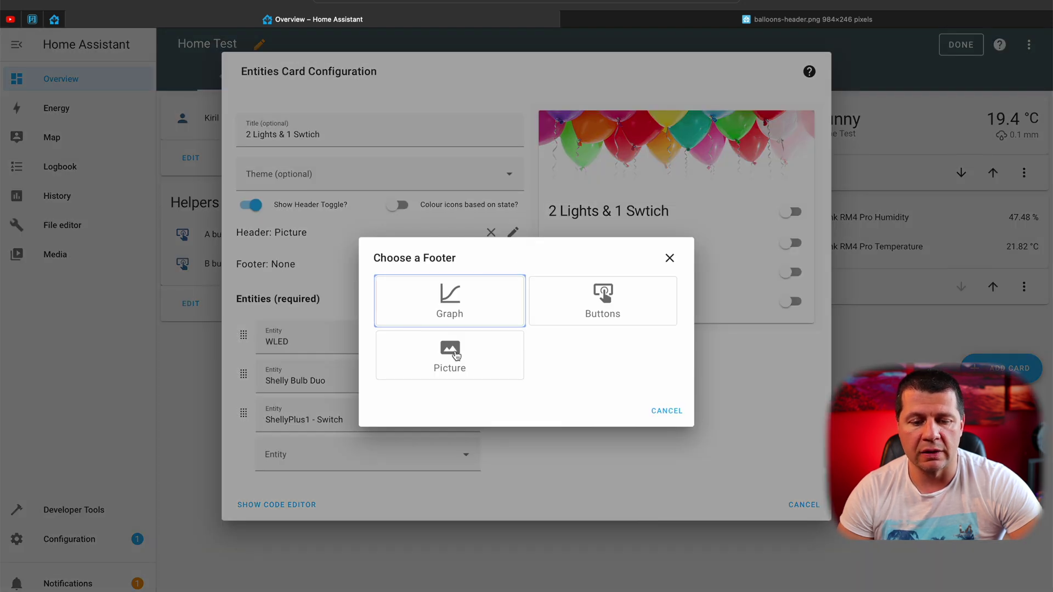
pyautogui.click(456, 355)
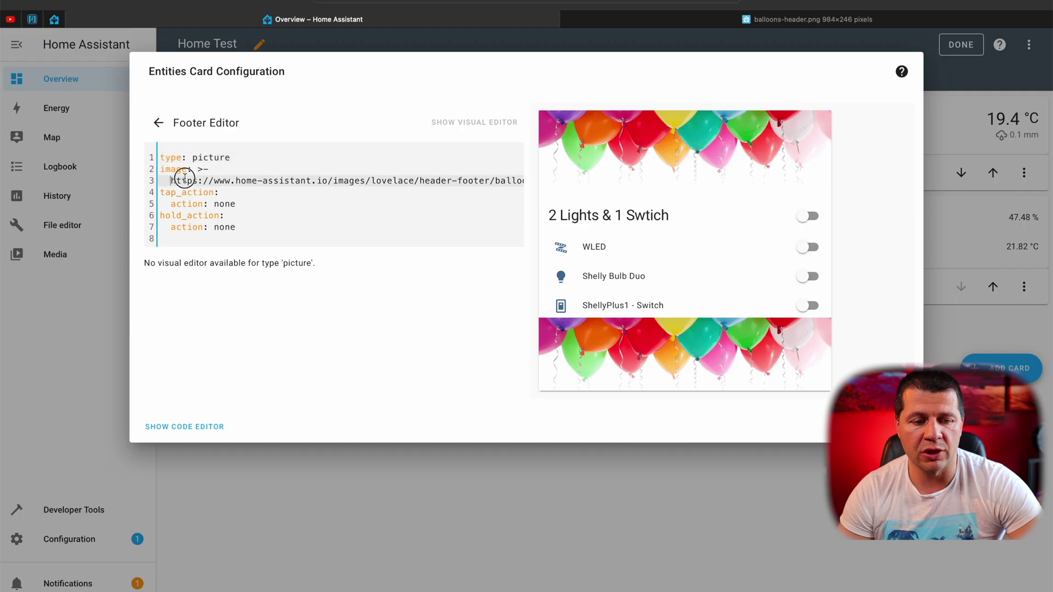
# Step: Replace the footer's default image address with local/me_celebrating.png and save the card
pyautogui.moveTo(172, 180); pyautogui.dragTo(524, 181)
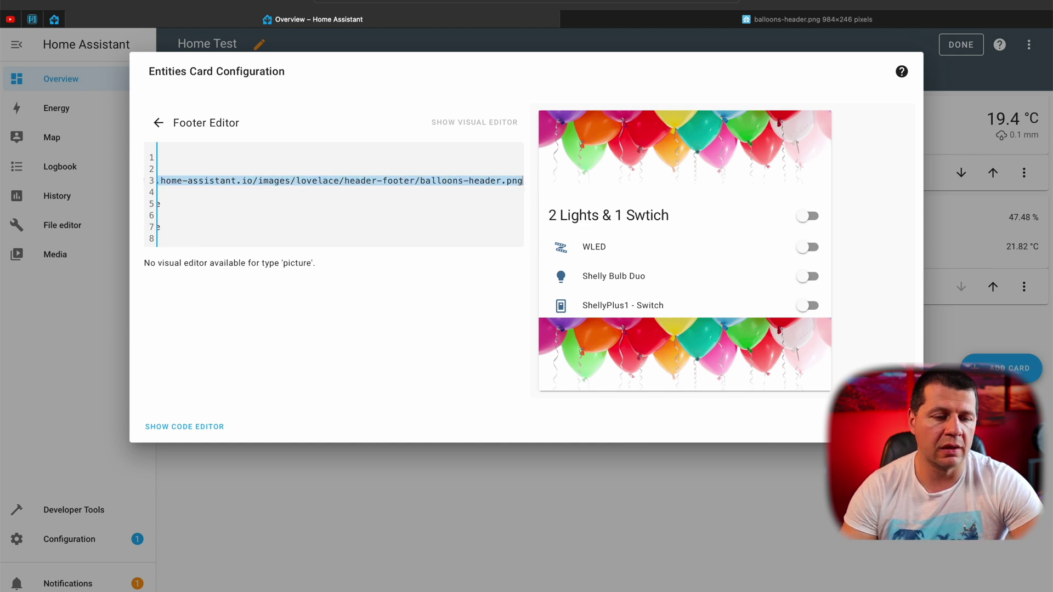
pyautogui.hotkey('ctrl', 'x')
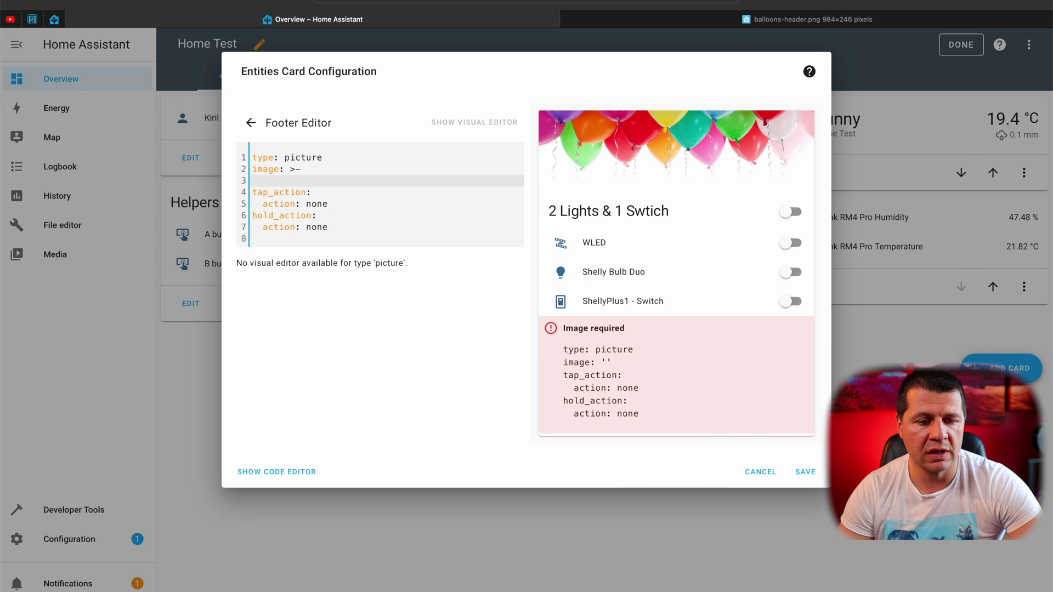
pyautogui.write('local/me_celebrating.png')
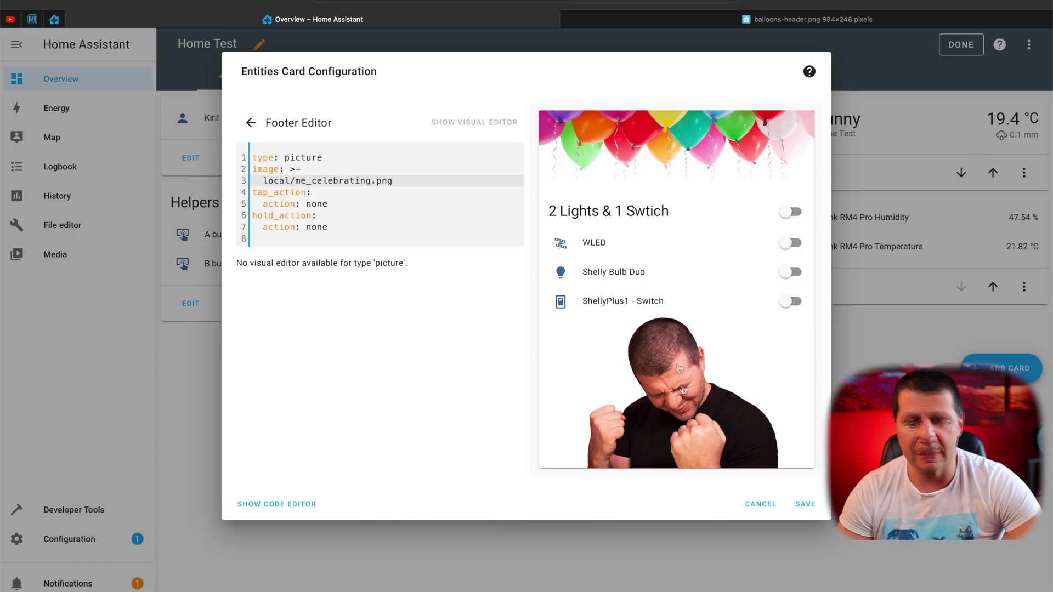
pyautogui.click(806, 506)
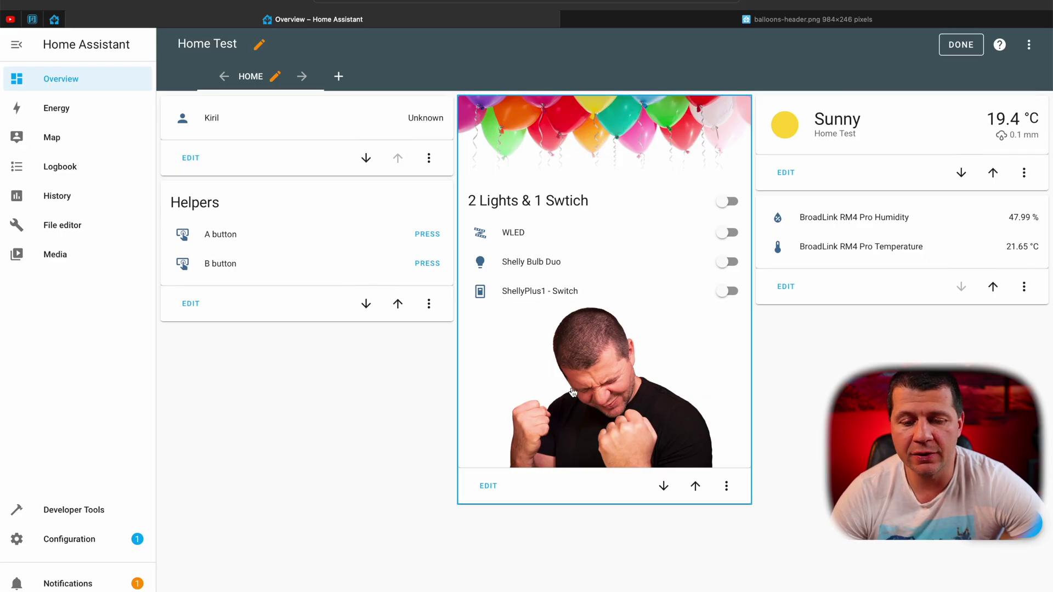
# Step: Set the hold action of the "2 Lights & 1 Swtich" card's footer picture to url
pyautogui.click(485, 486)
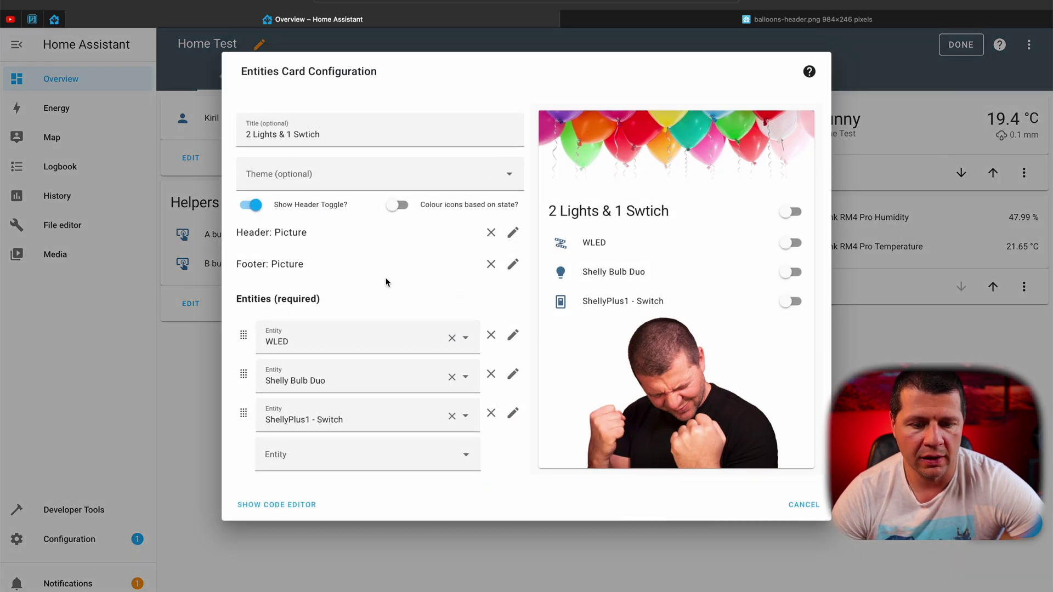
pyautogui.click(513, 266)
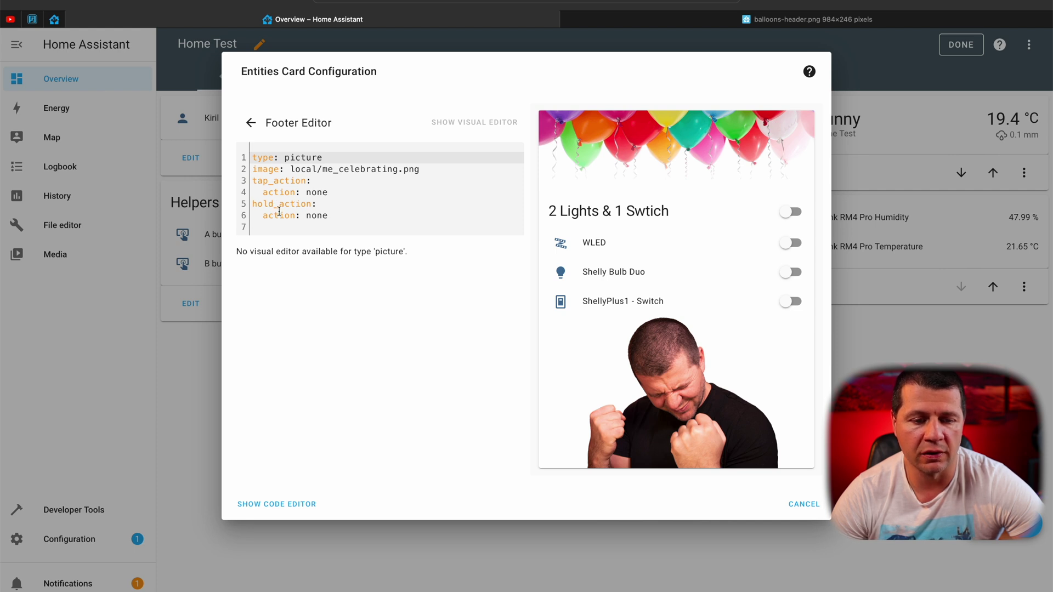
pyautogui.doubleClick(316, 215)
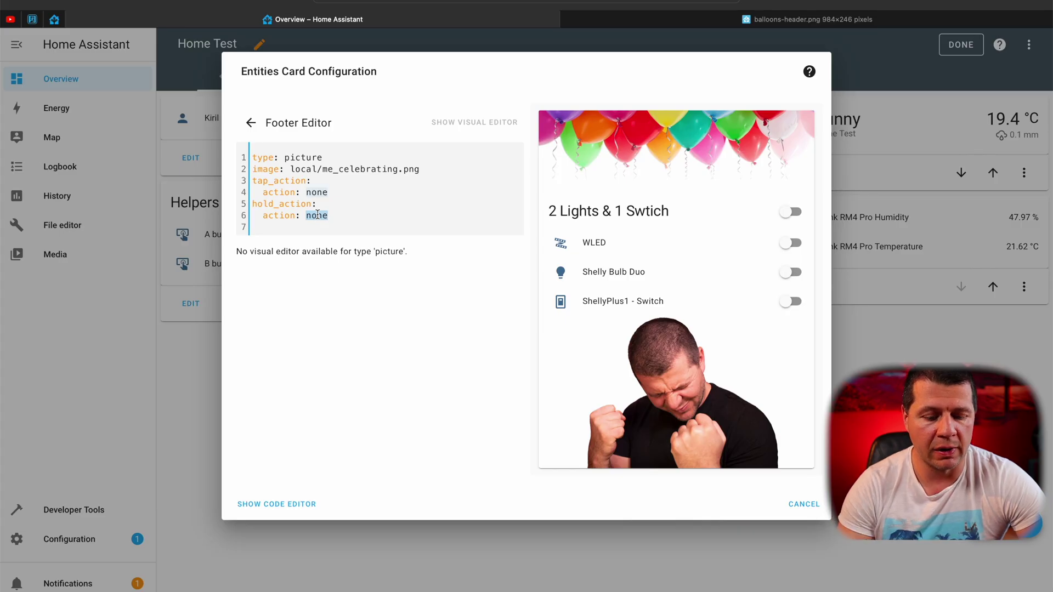
pyautogui.write('u')
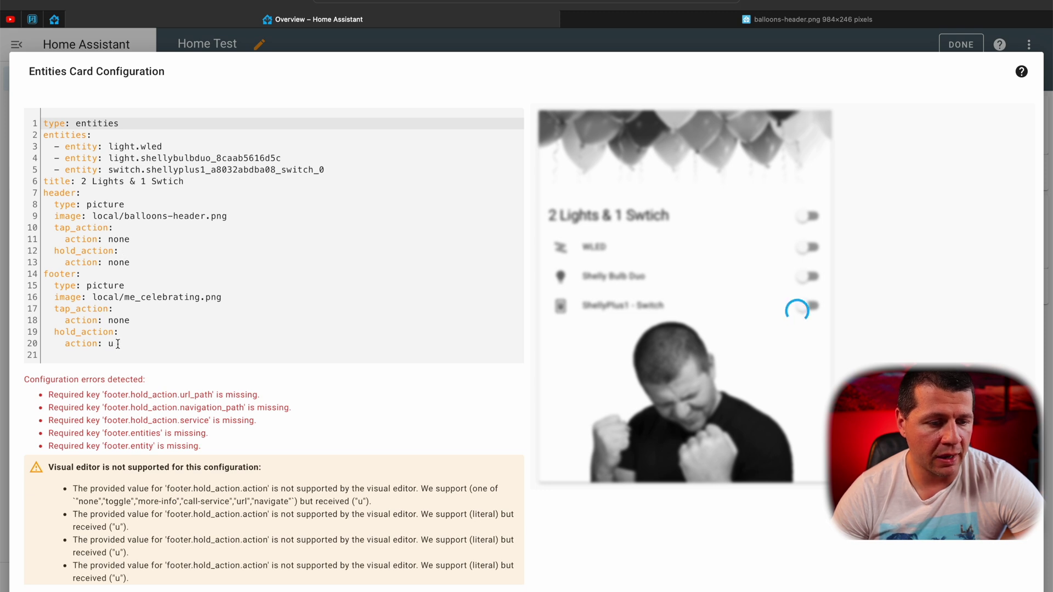
pyautogui.click(119, 344)
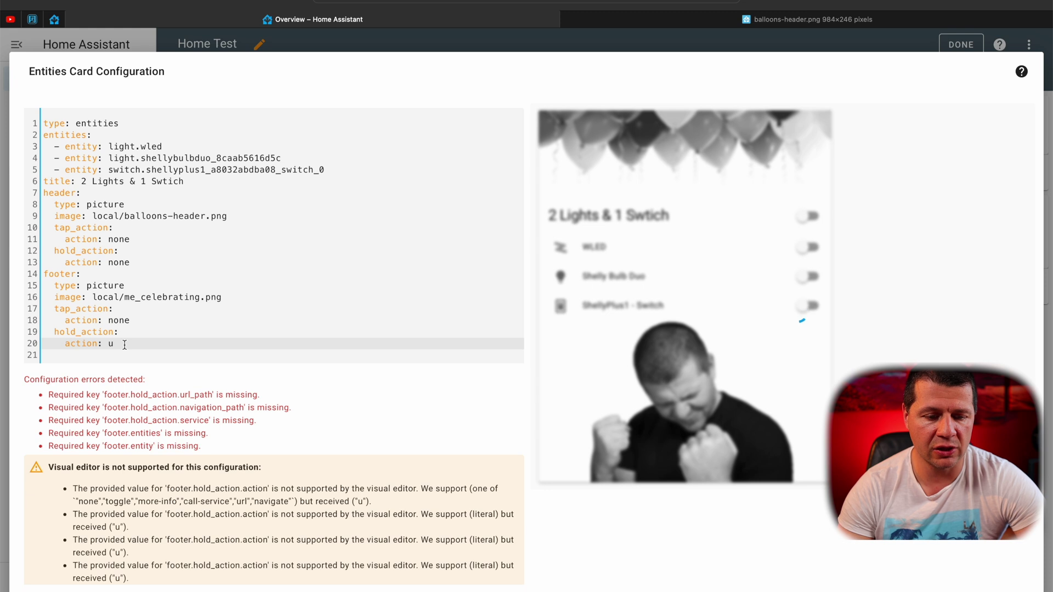
pyautogui.write('rl')
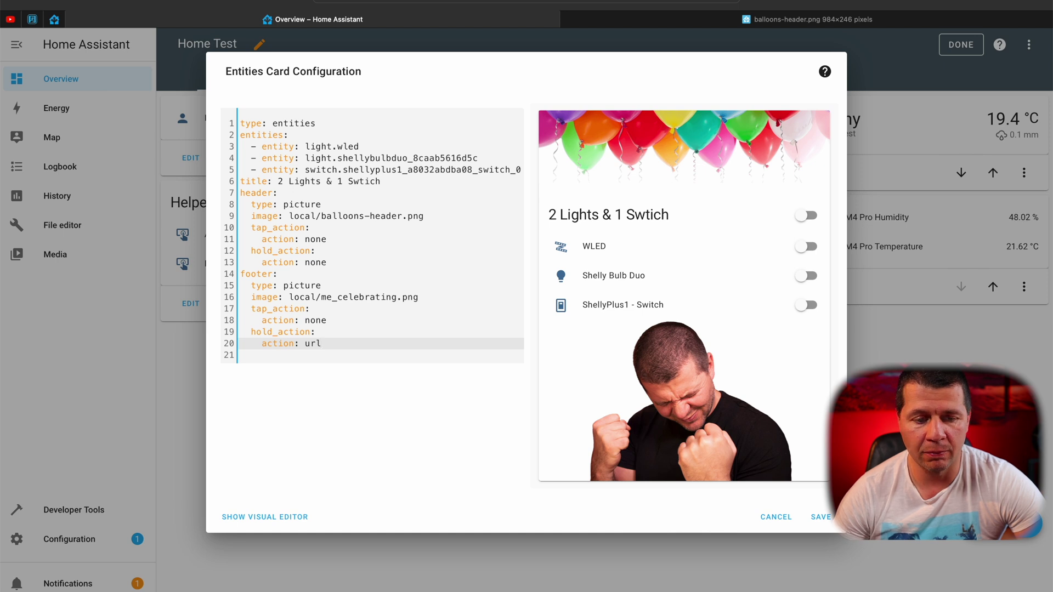
pyautogui.press('Return')
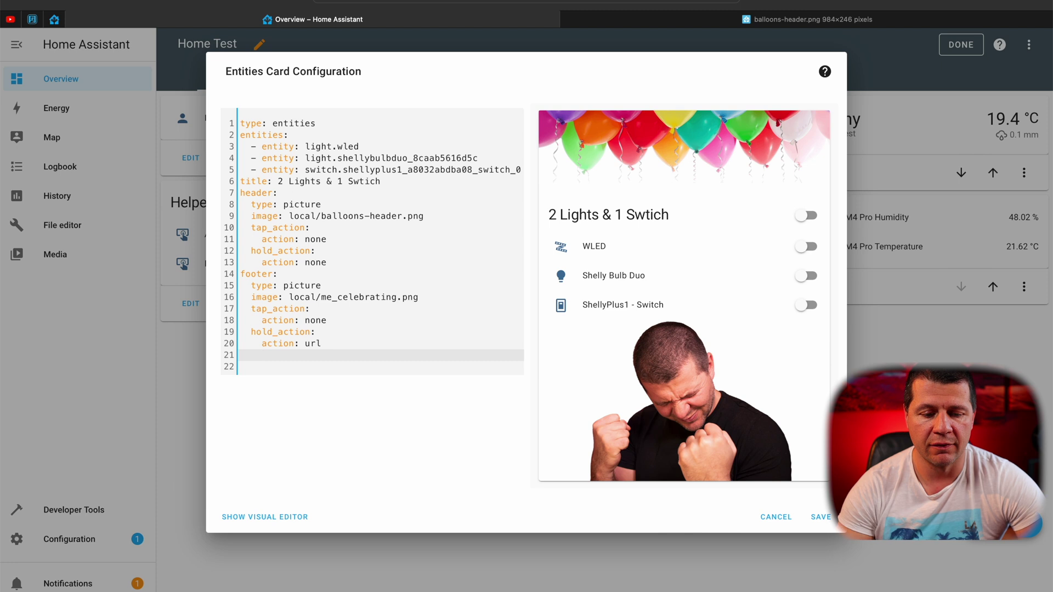
pyautogui.write('url_path:')
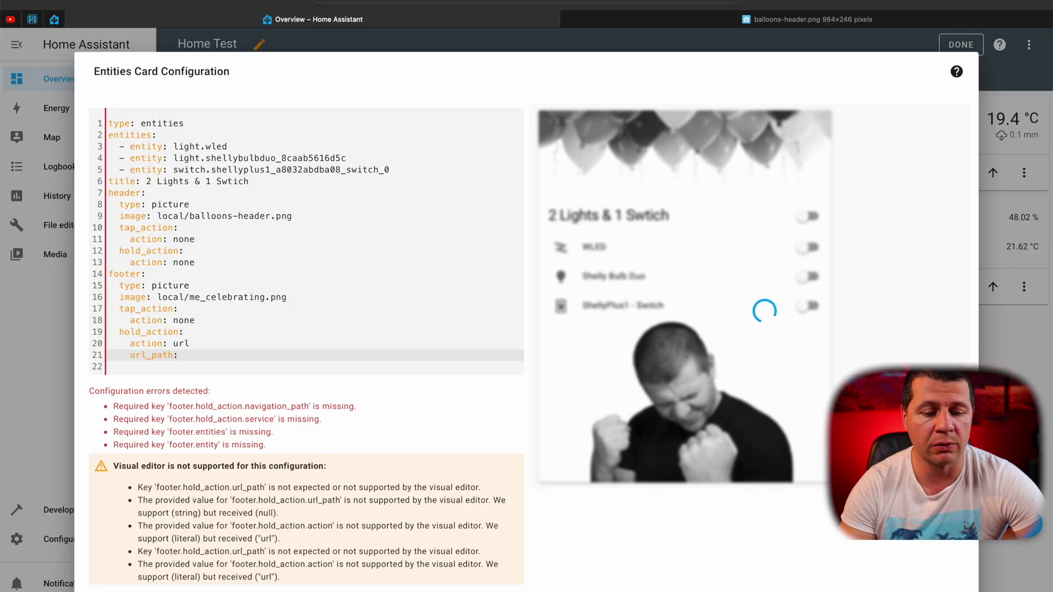
pyautogui.write('https://pe')
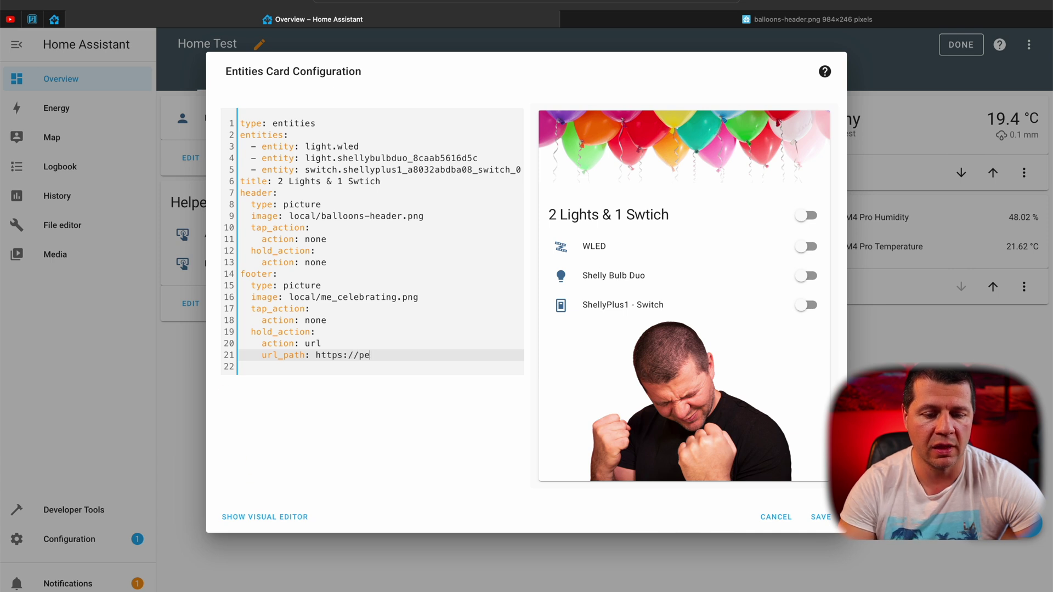
pyautogui.write('yanski.com')
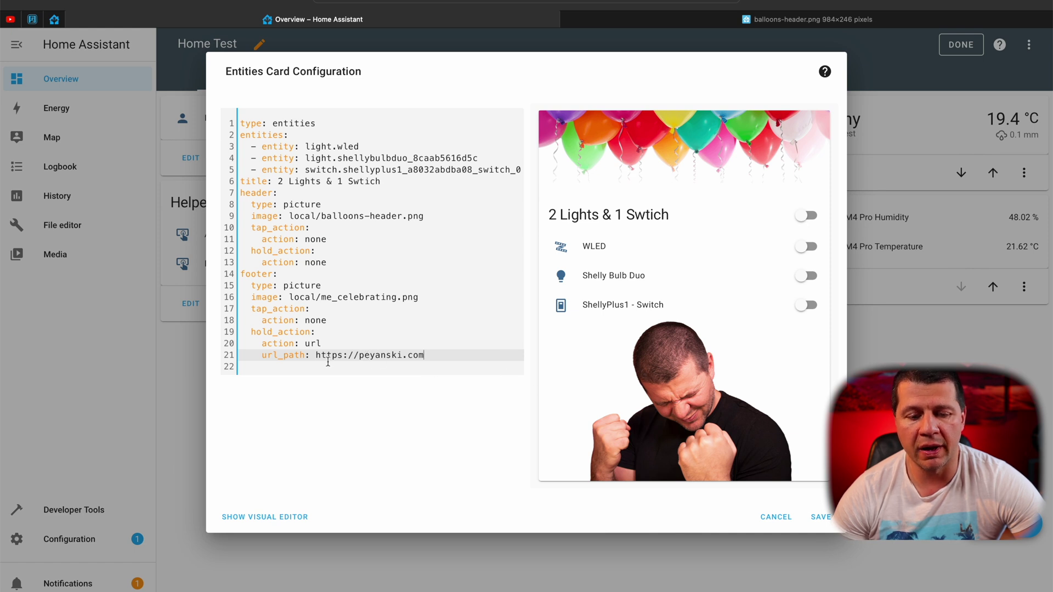
pyautogui.click(820, 517)
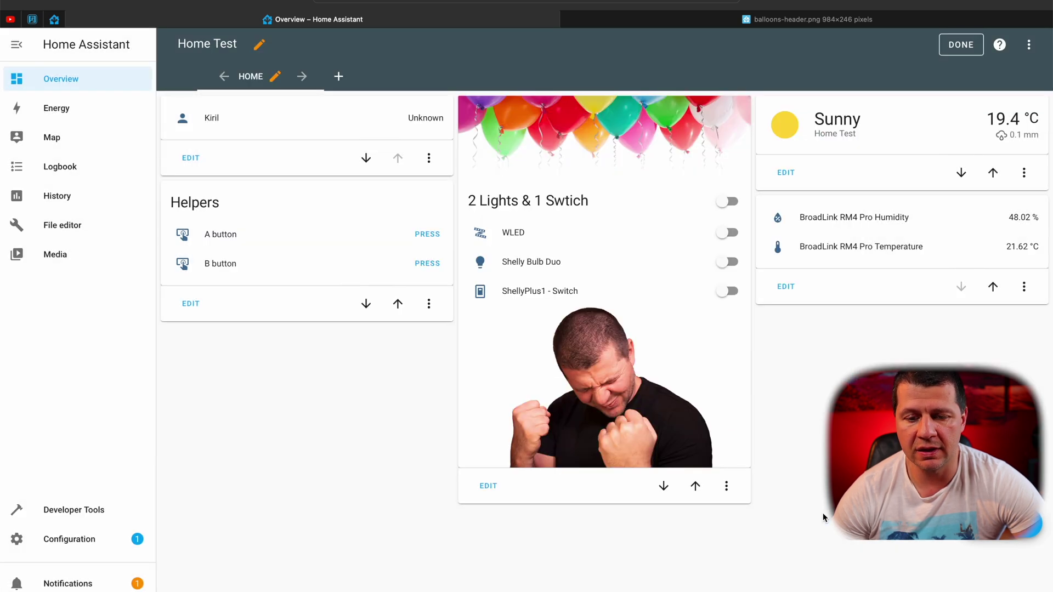
pyautogui.click(615, 396)
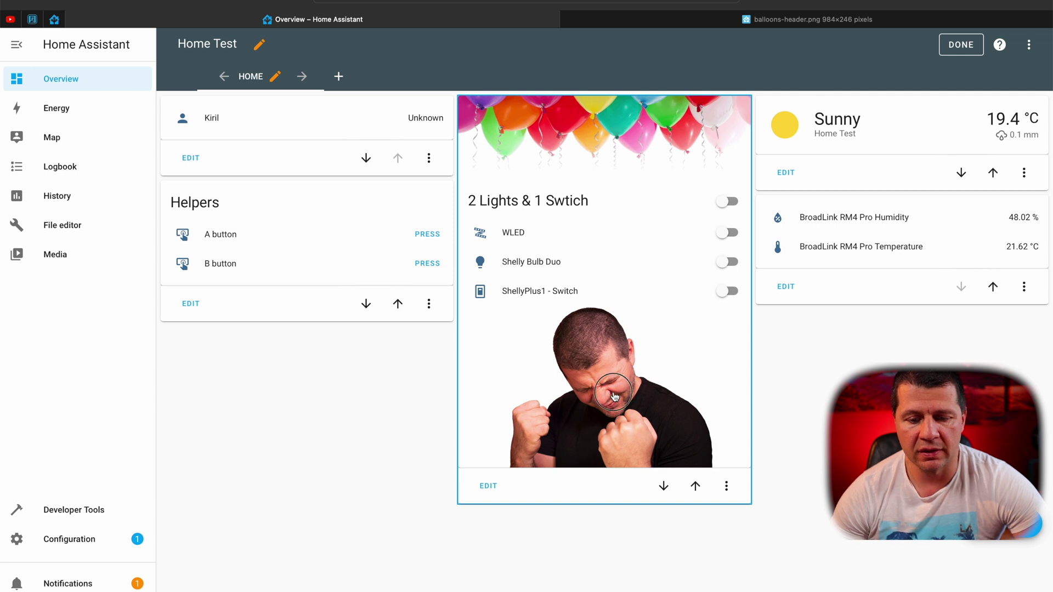
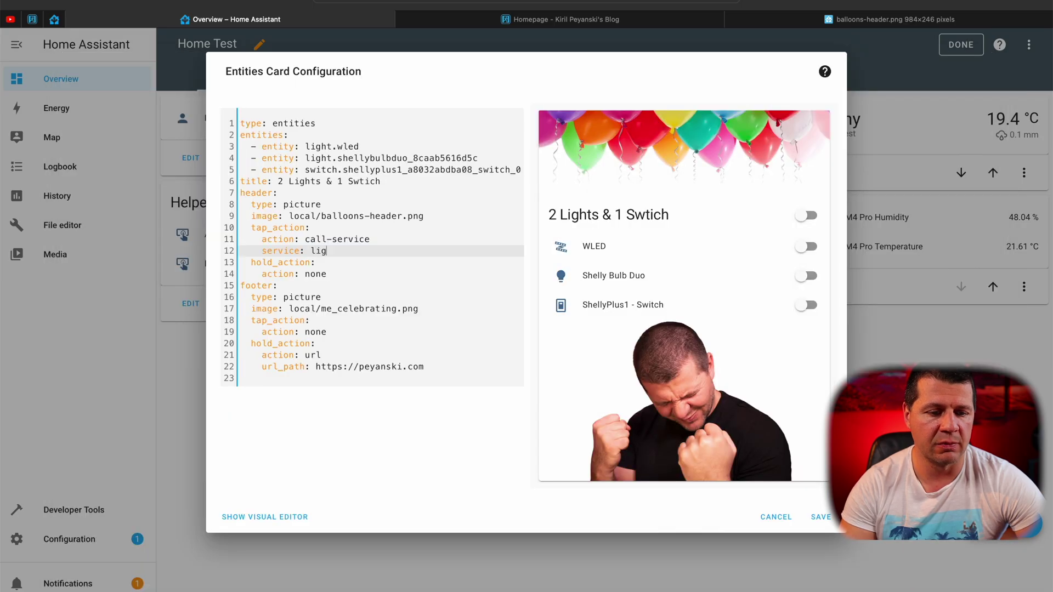
# Step: Complete the header tap action's service as light.toggle and add a service_data block containing an entity_id key
pyautogui.write('.toggle')
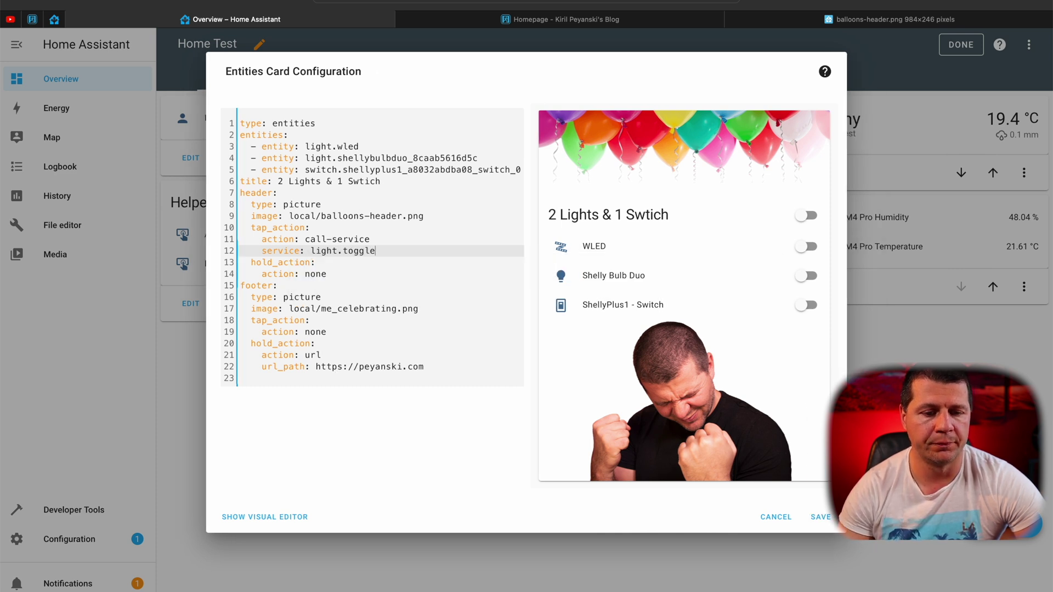
pyautogui.press('Return')
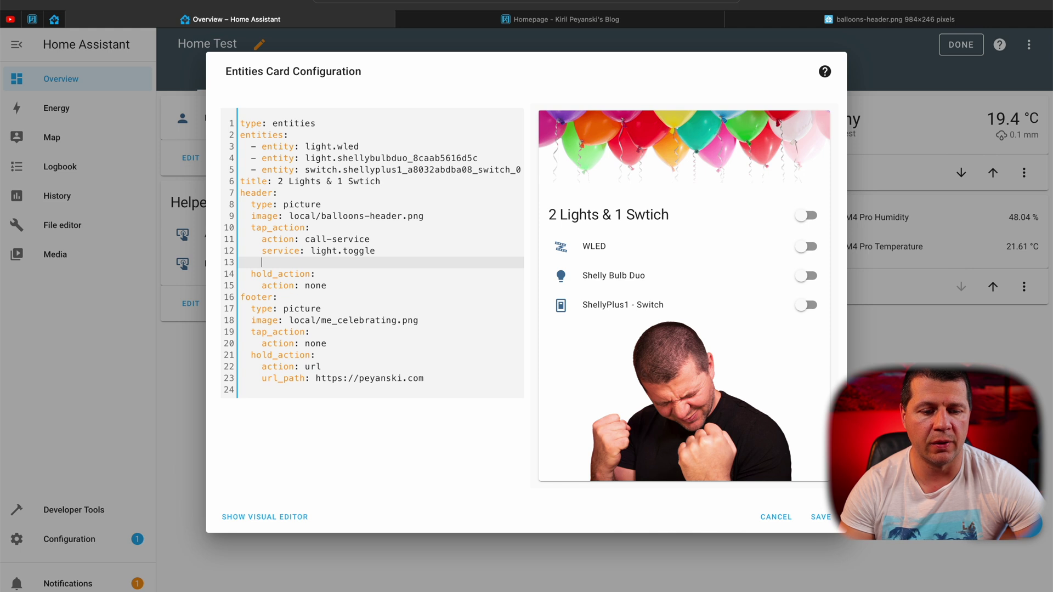
pyautogui.write('servoce')
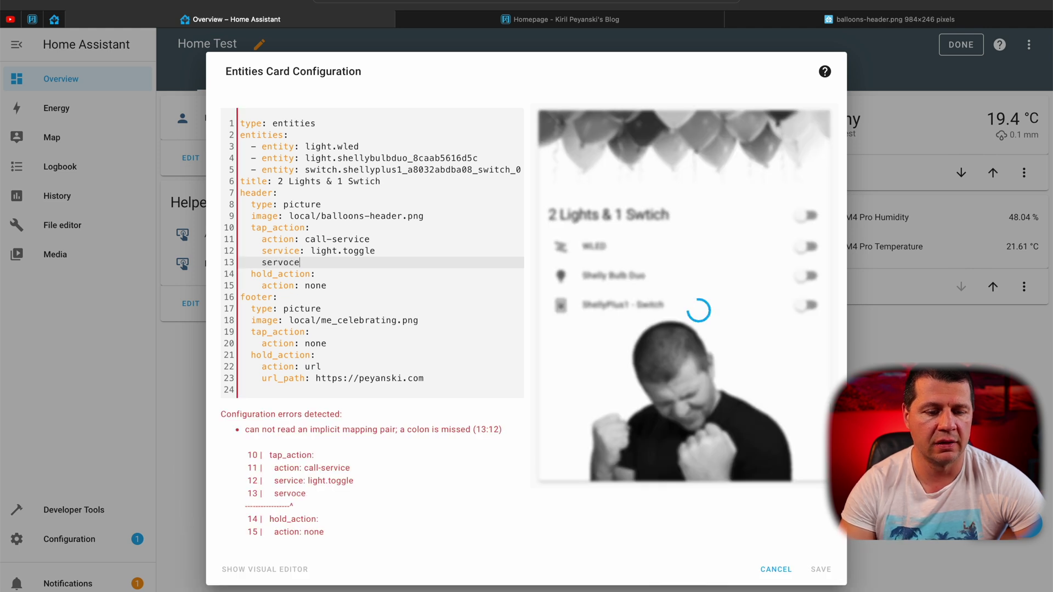
pyautogui.press('BackSpace')
pyautogui.write('ice_date')
pyautogui.write(':')
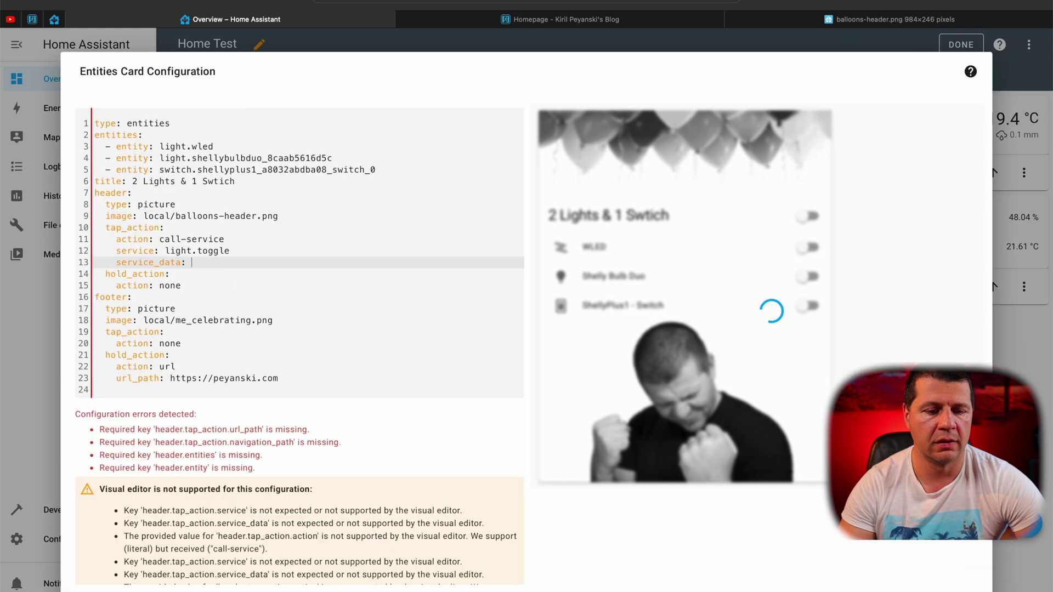
pyautogui.press('Return')
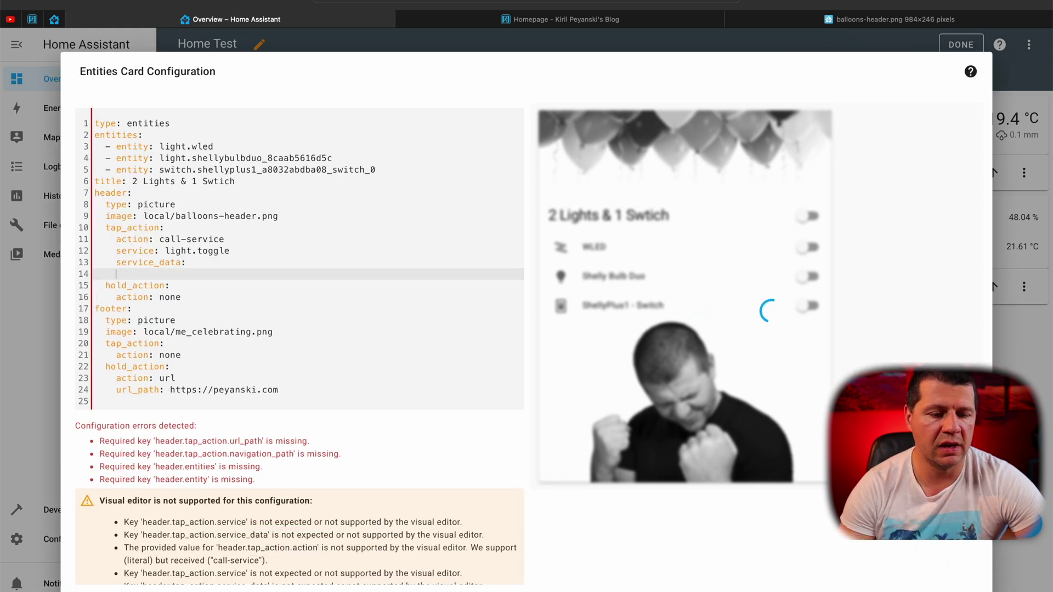
pyautogui.write('entity_id:')
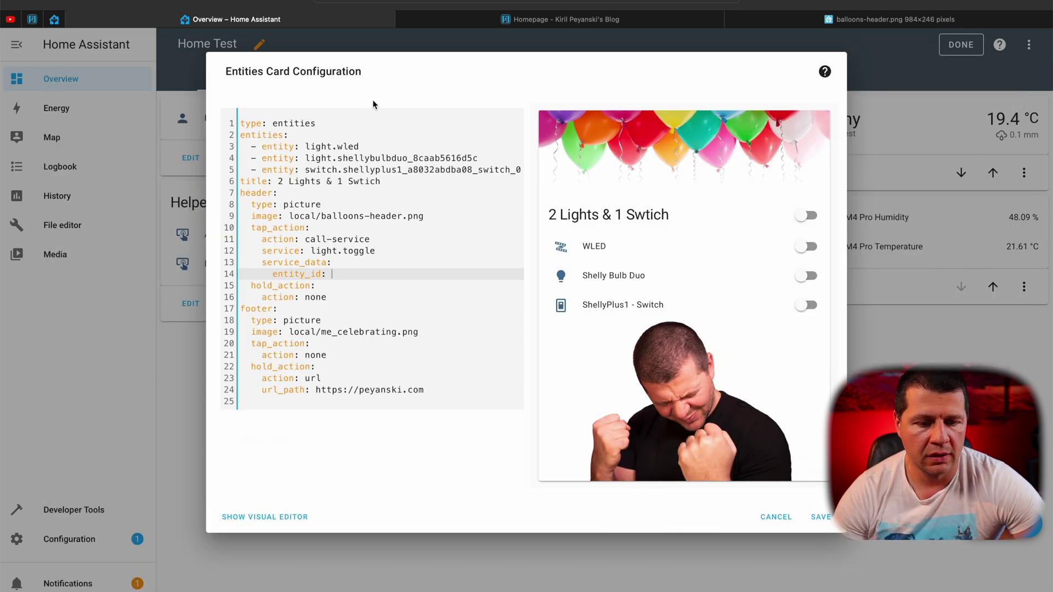
# Step: Copy light.shellybulbduo_8caab5616d5c from the entities list into the header tap action's entity_id and save the card
pyautogui.moveTo(479, 158); pyautogui.dragTo(310, 155)
pyautogui.press('super+c')
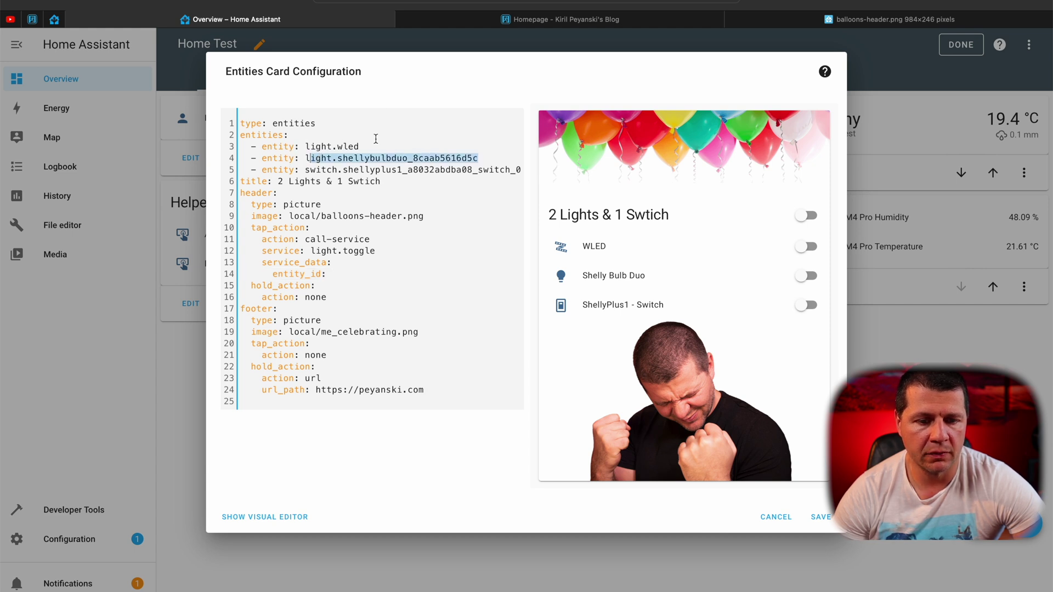
pyautogui.moveTo(478, 158); pyautogui.dragTo(306, 157)
pyautogui.click(349, 272)
pyautogui.press('super+v')
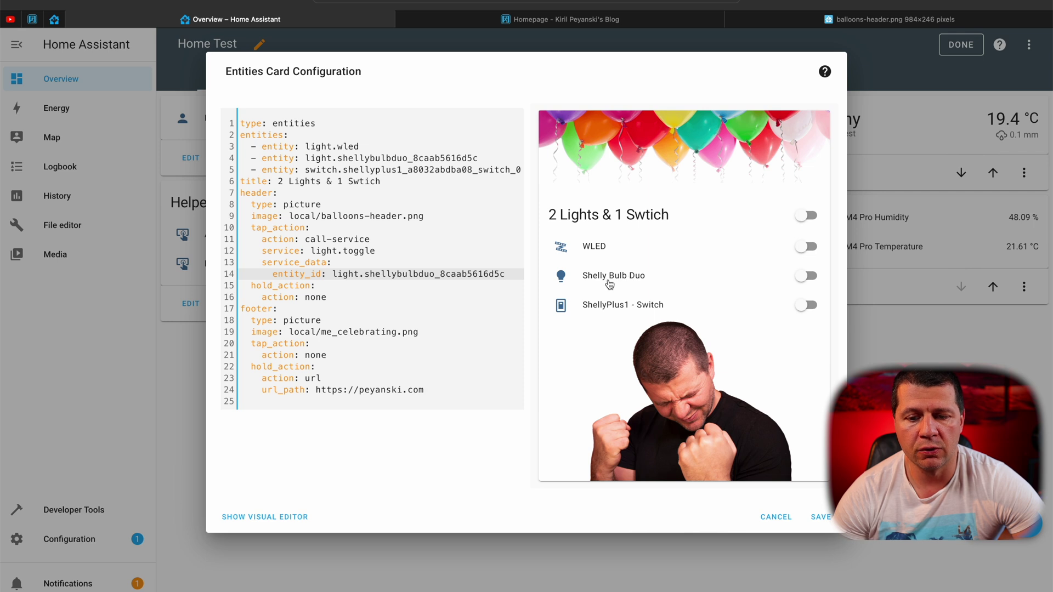
pyautogui.click(822, 510)
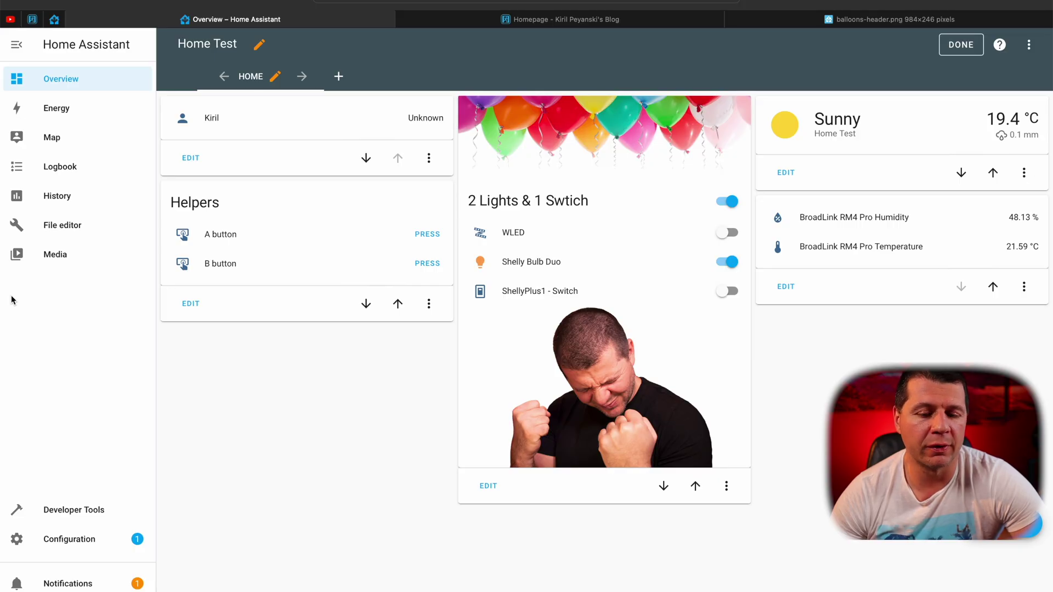
# Step: Add confirmation: true to the header picture's tap action in the "2 Lights & 1 Swtich" card and save the card
pyautogui.click(488, 486)
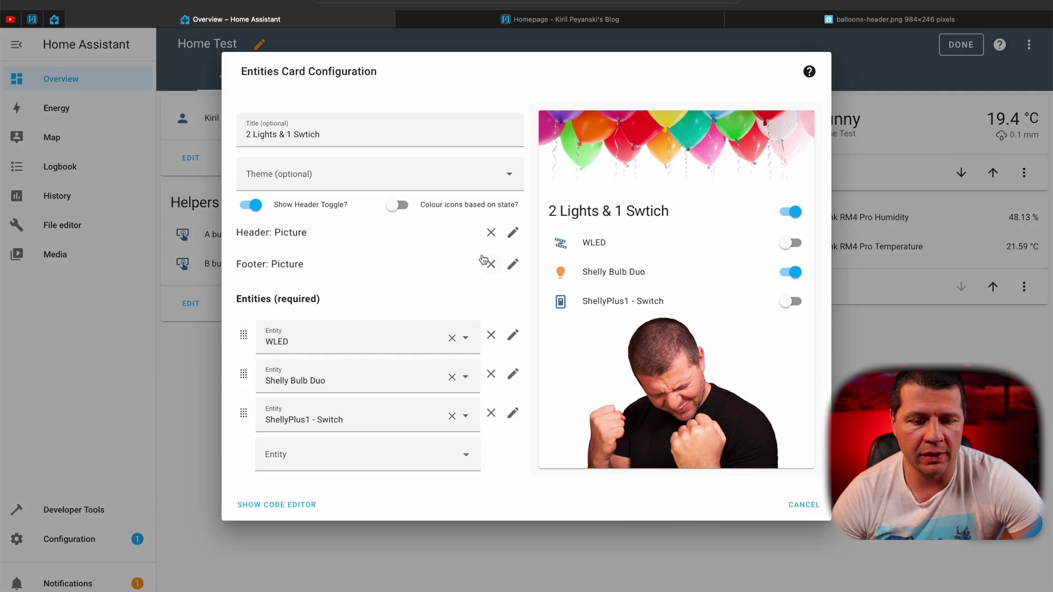
pyautogui.click(513, 233)
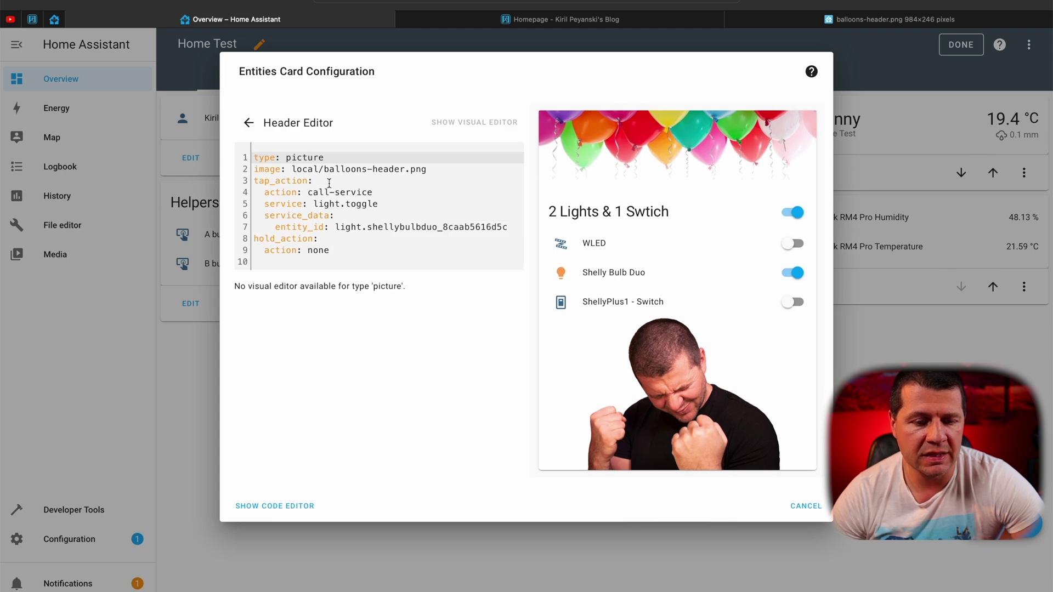
pyautogui.click(312, 182)
pyautogui.press('Return')
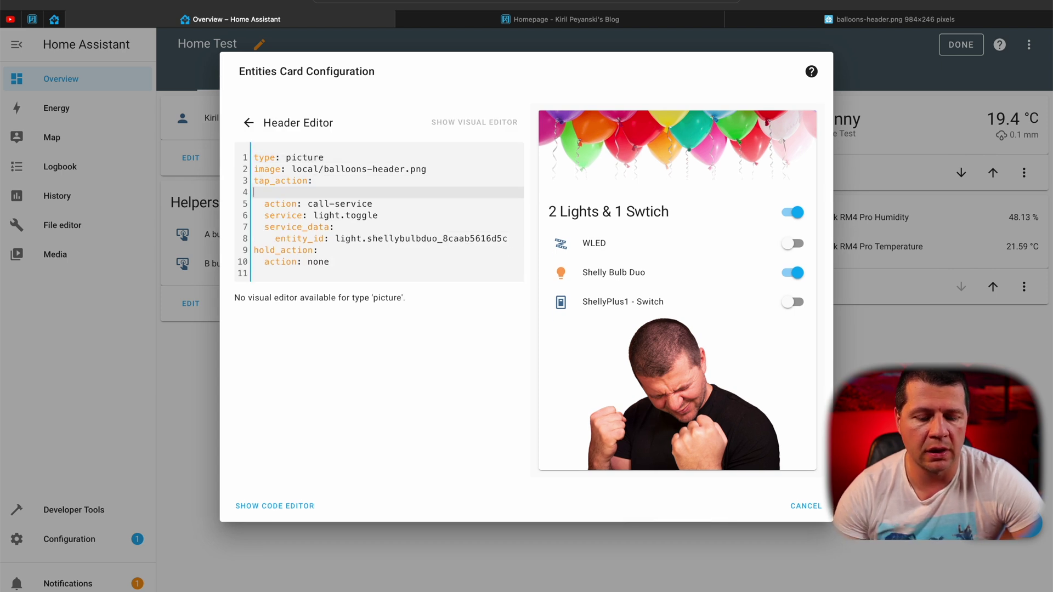
pyautogui.write('con')
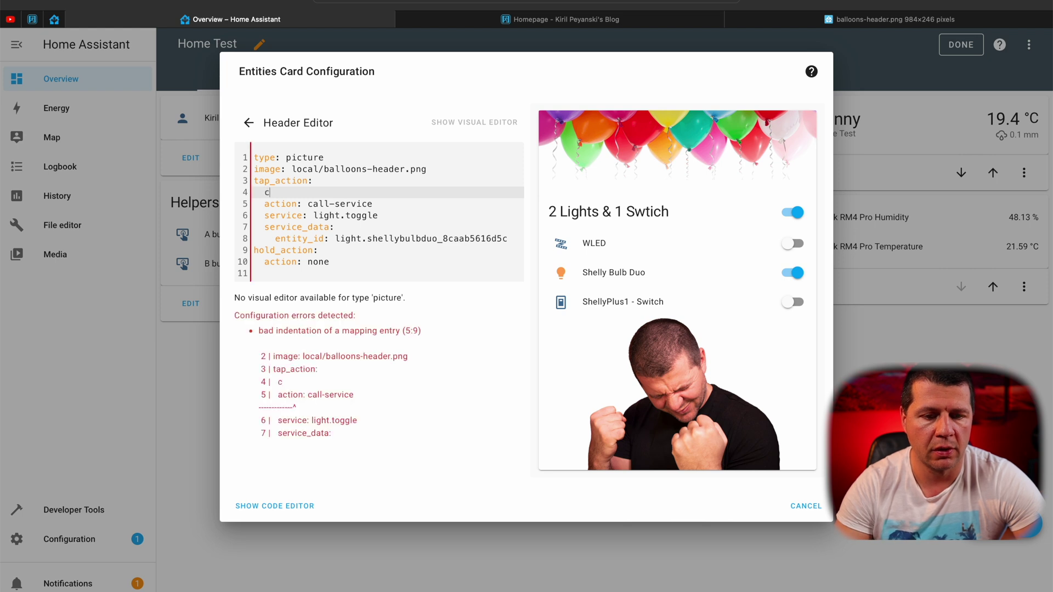
pyautogui.write('firmation: null')
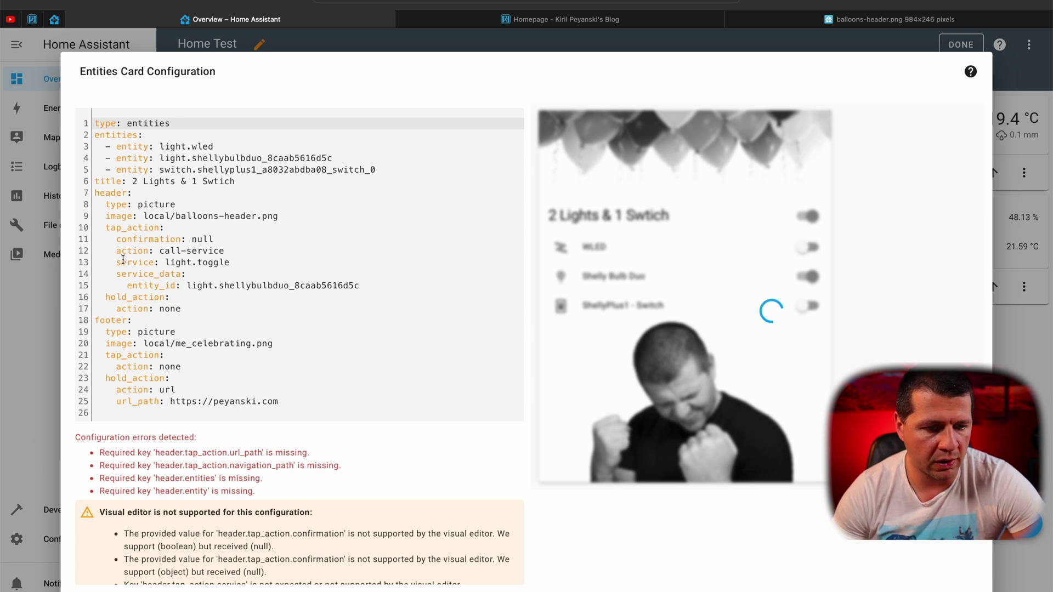
pyautogui.doubleClick(201, 237)
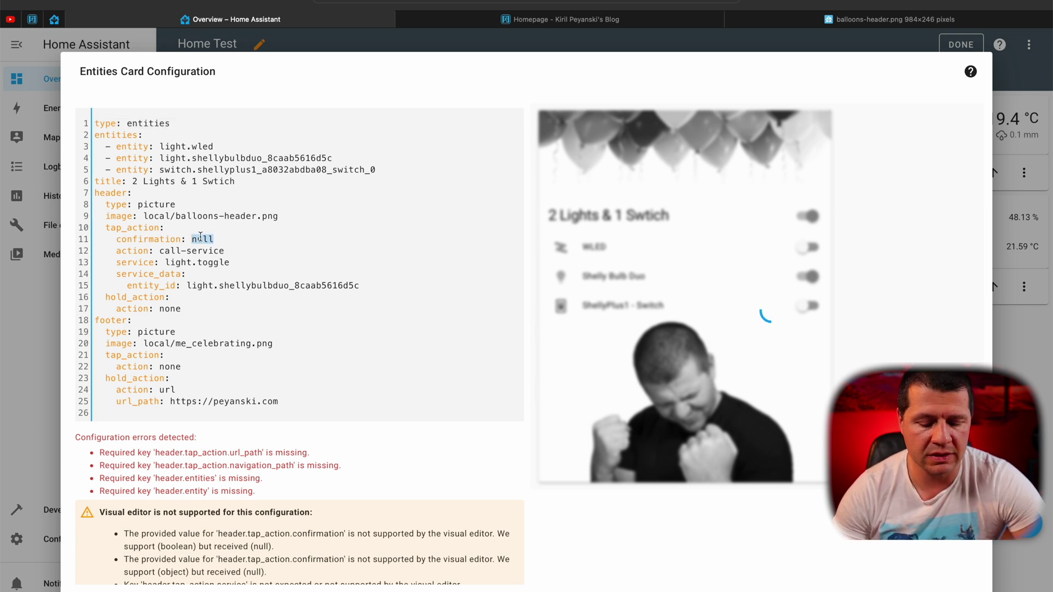
pyautogui.write('true')
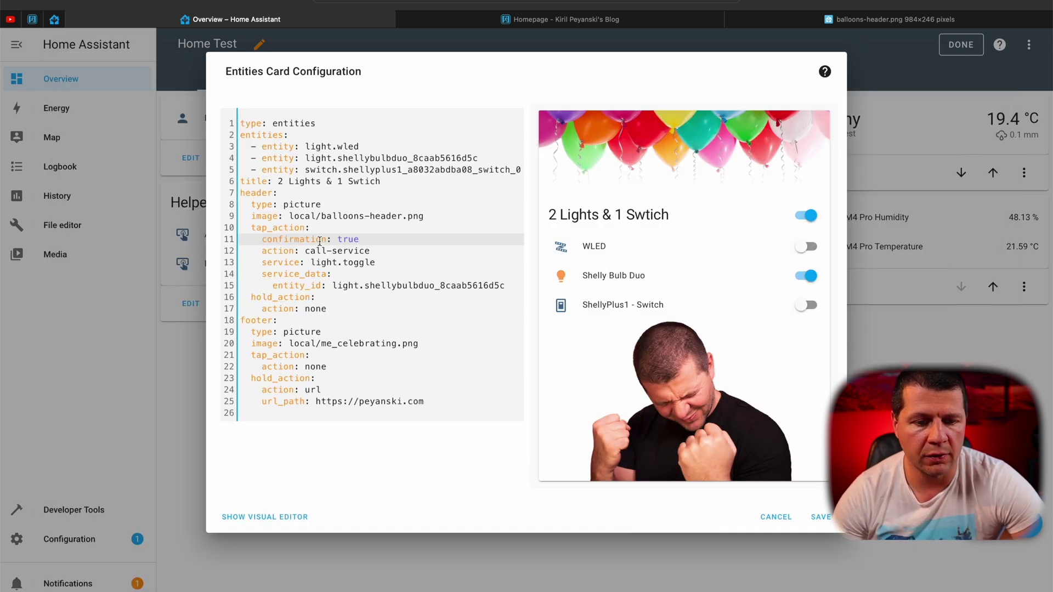
pyautogui.click(819, 517)
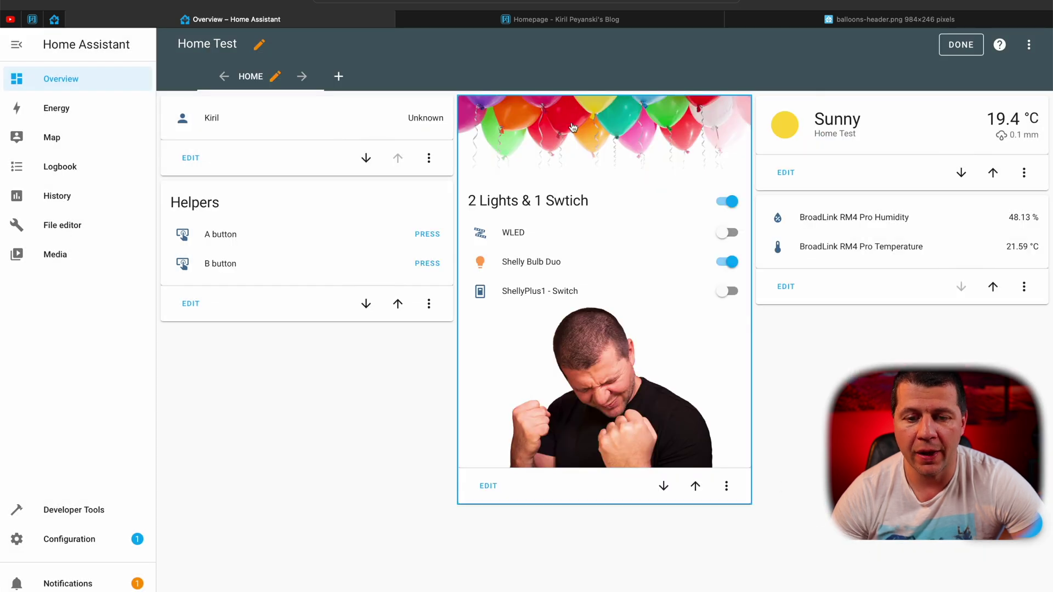
# Step: Test the header picture's tap action twice, accepting the confirmation each time to toggle the light
pyautogui.click(573, 127)
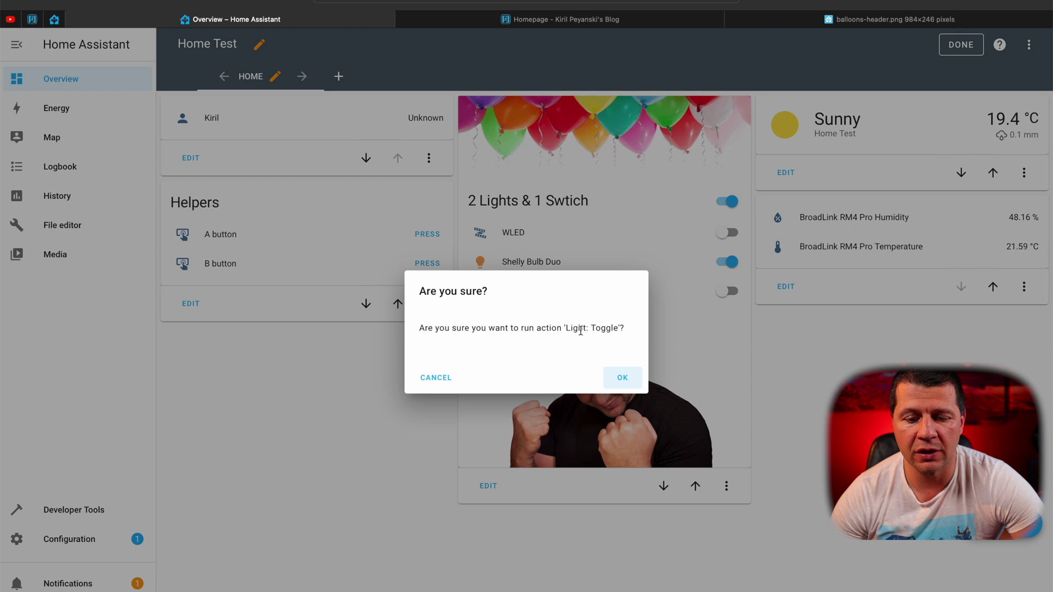
pyautogui.click(623, 378)
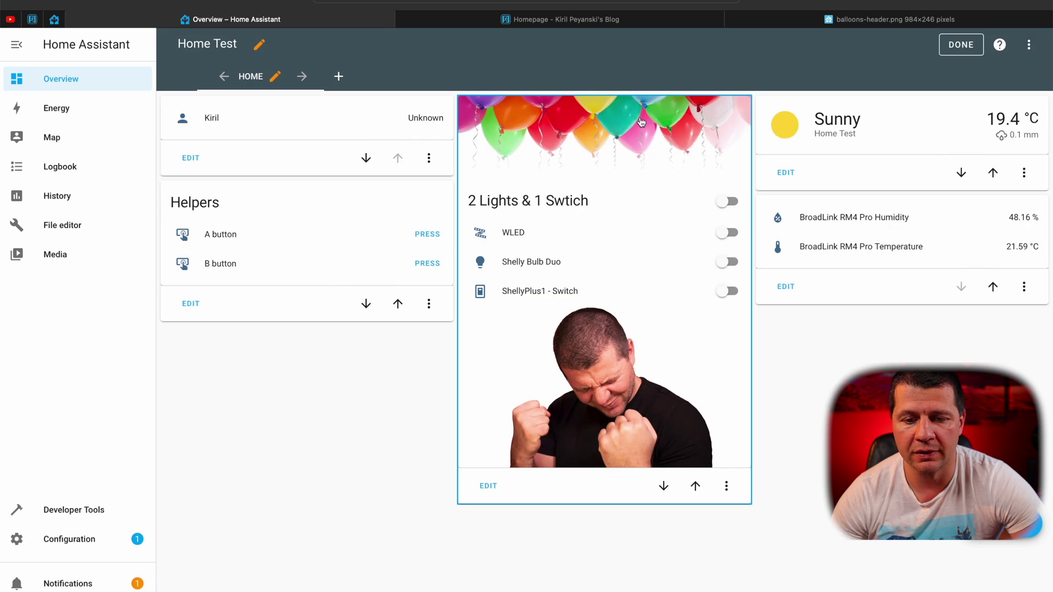
pyautogui.click(582, 386)
pyautogui.click(622, 378)
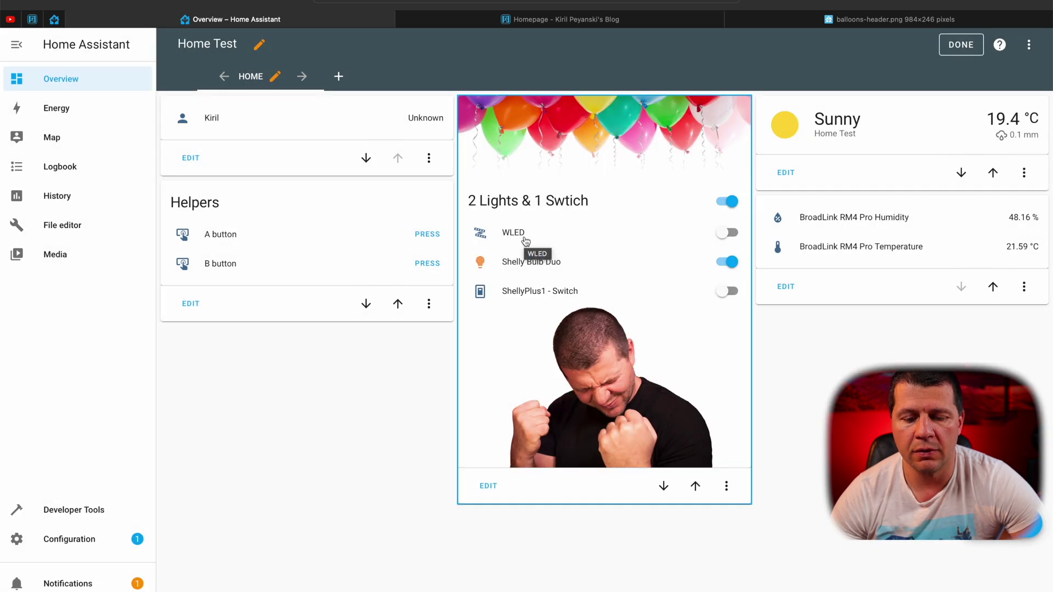
# Step: Remove the true value from the header tap action's confirmation key and nest the entry text: are you sure? beneath it
pyautogui.click(487, 487)
pyautogui.click(514, 233)
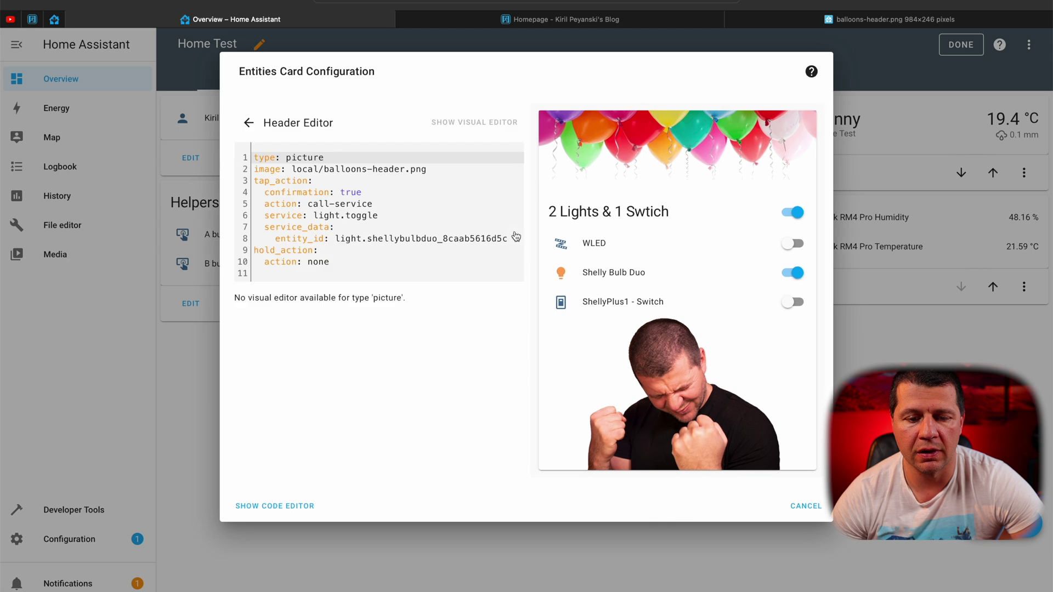
pyautogui.doubleClick(350, 193)
pyautogui.press('BackSpace')
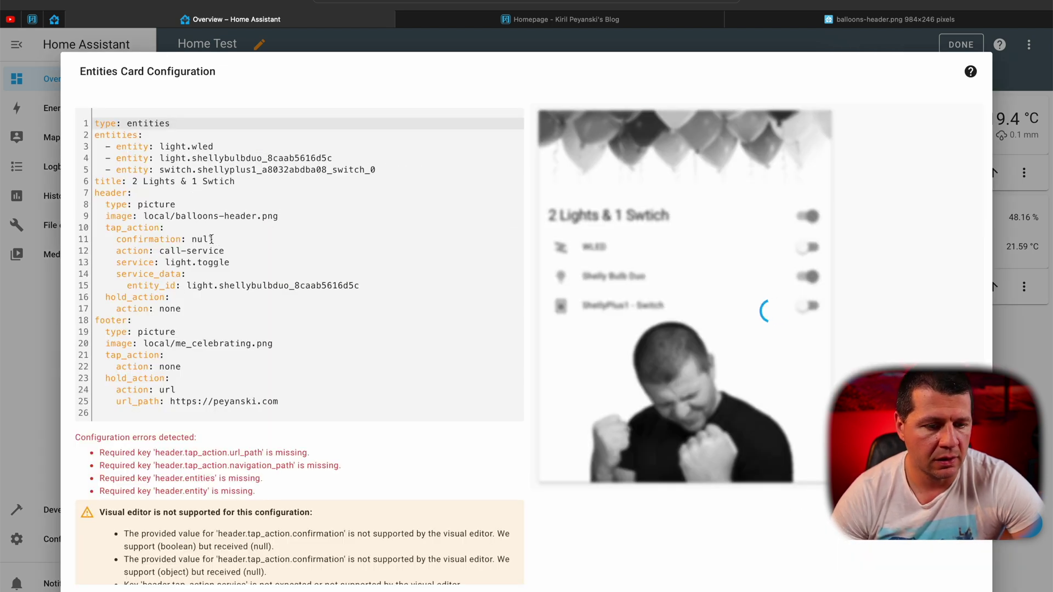
pyautogui.click(248, 236)
pyautogui.press('Return')
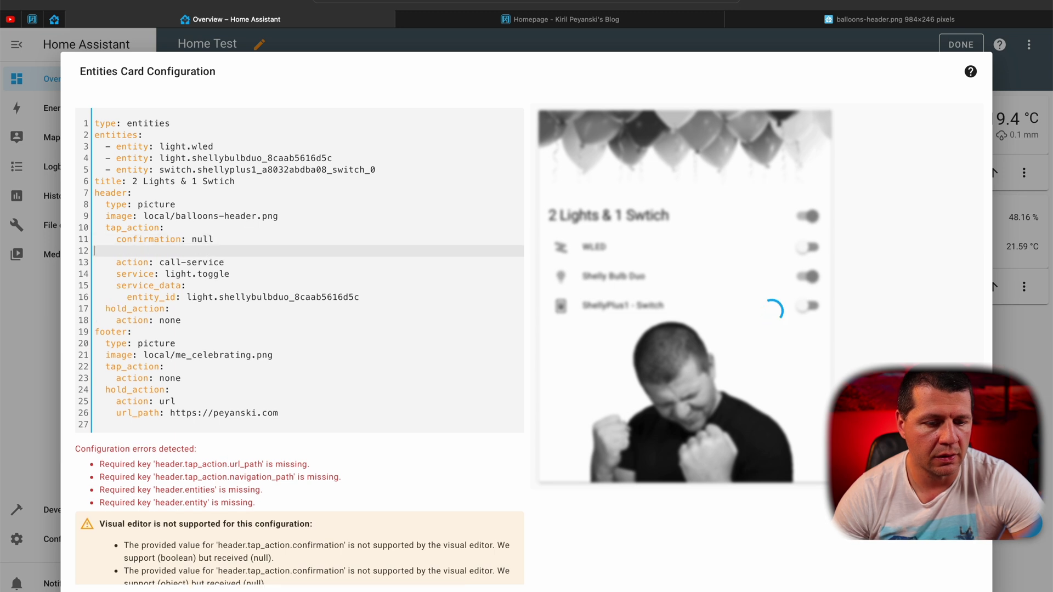
pyautogui.write('text')
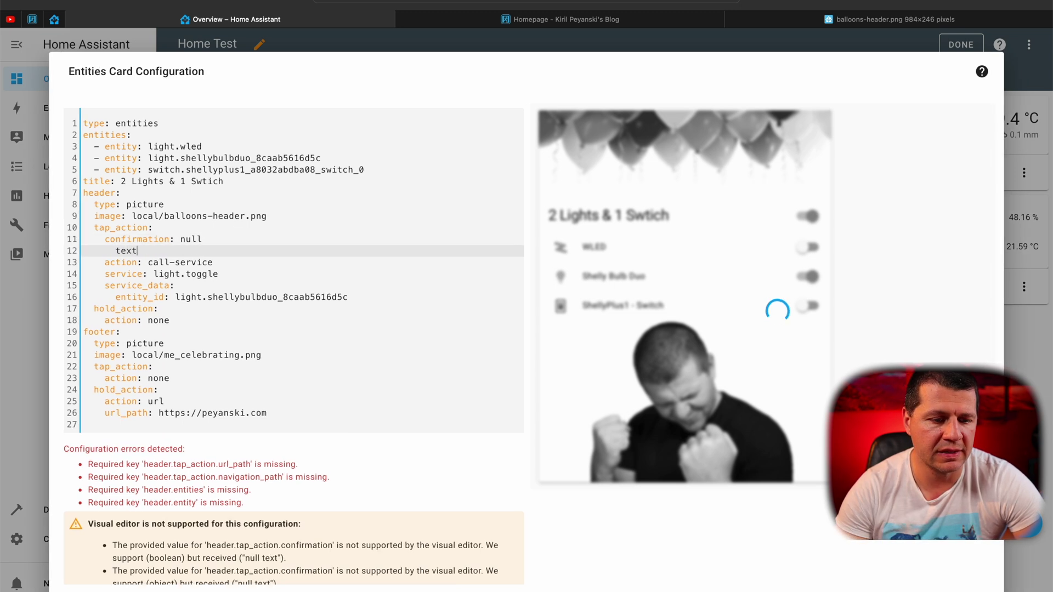
pyautogui.write(': are y')
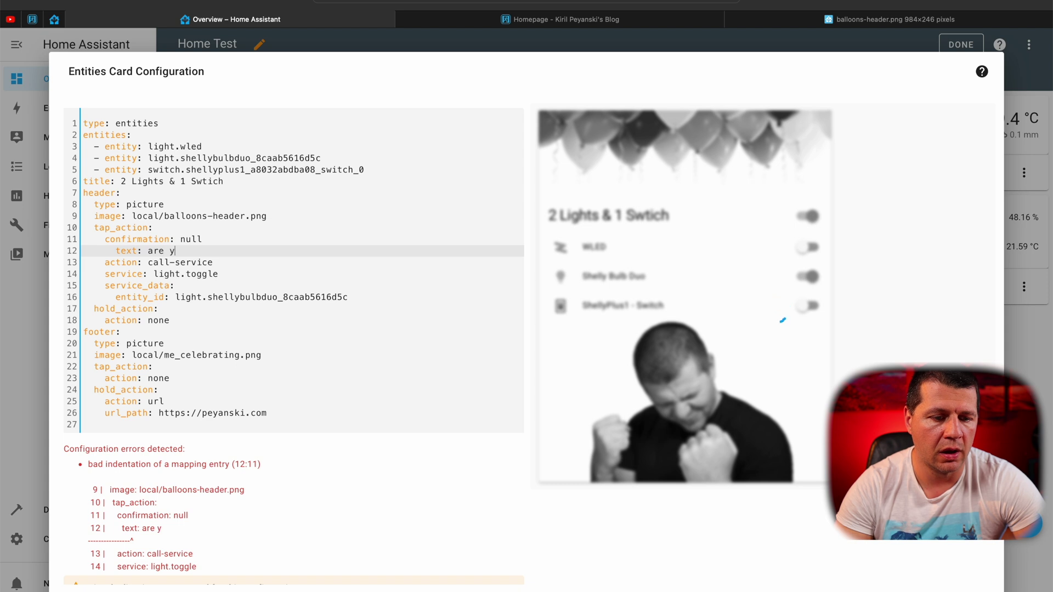
pyautogui.write('ou sure?')
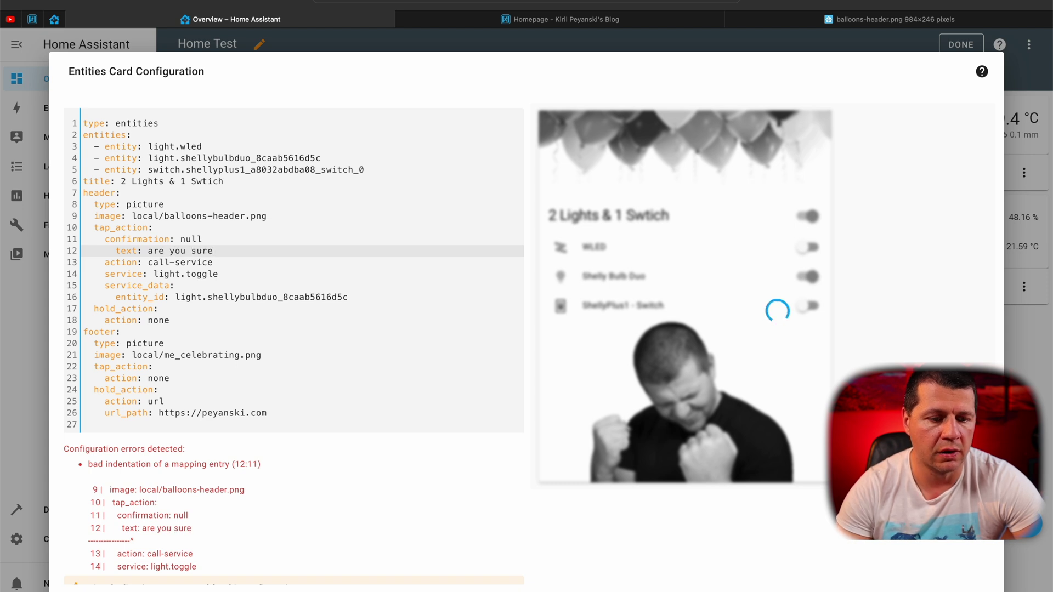
# Step: Delete null after the header's confirmation key and save the card, then test the custom prompt and cancel the toggle
pyautogui.doubleClick(191, 239)
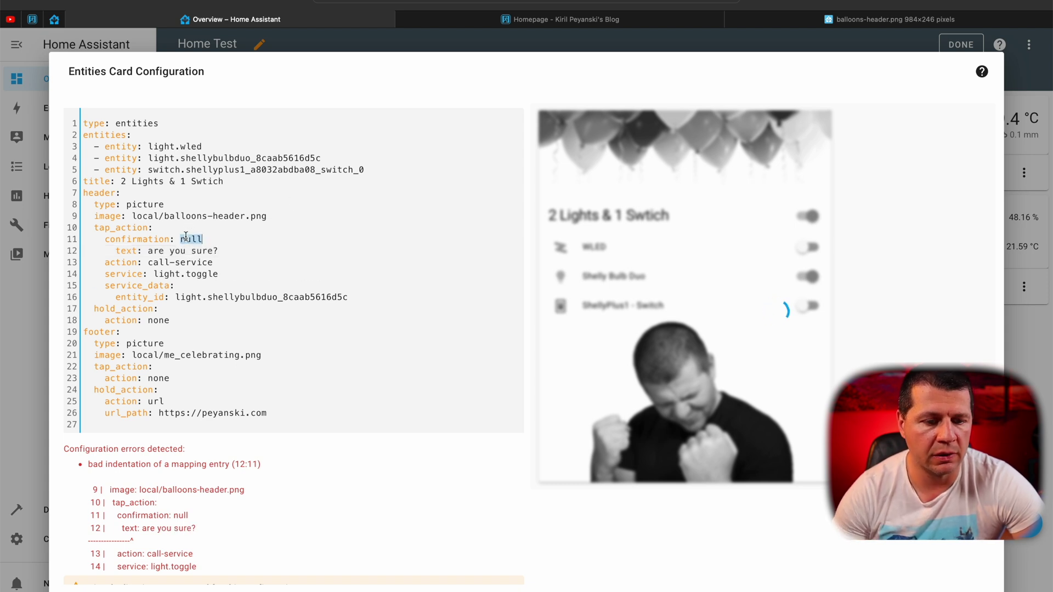
pyautogui.press('BackSpace')
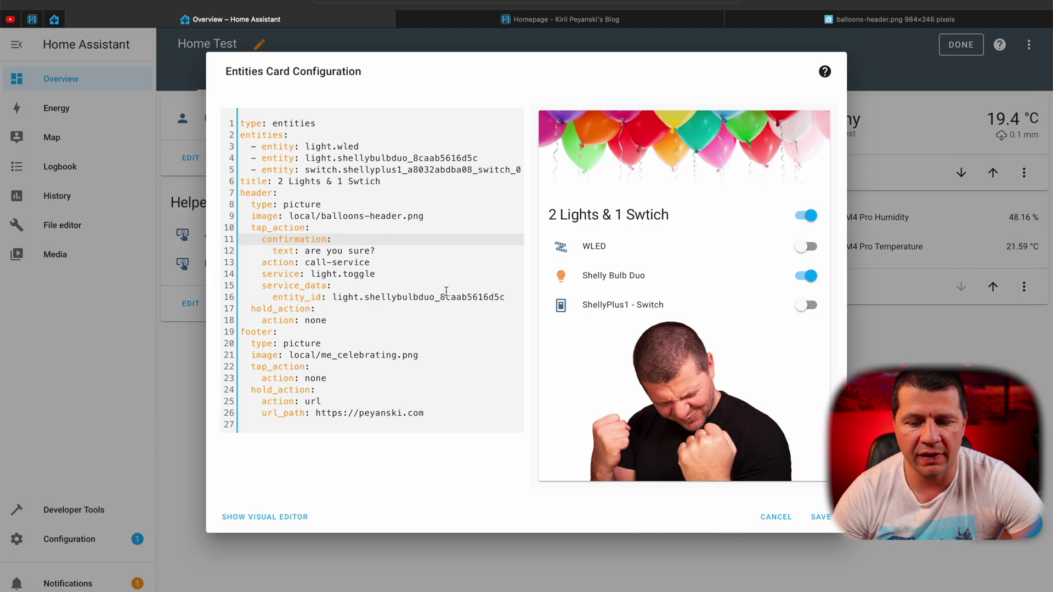
pyautogui.click(821, 518)
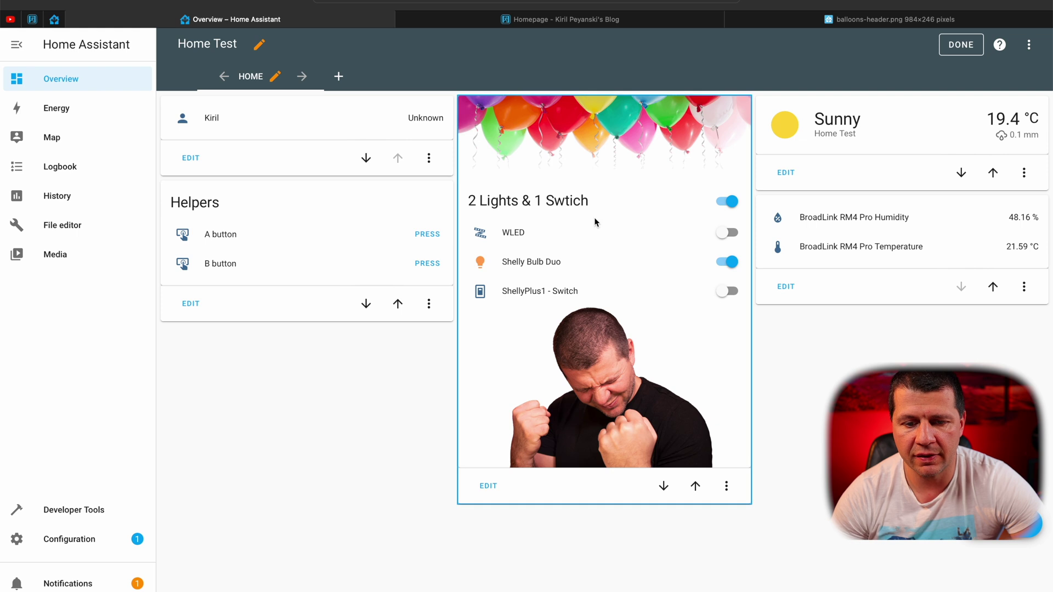
pyautogui.click(595, 127)
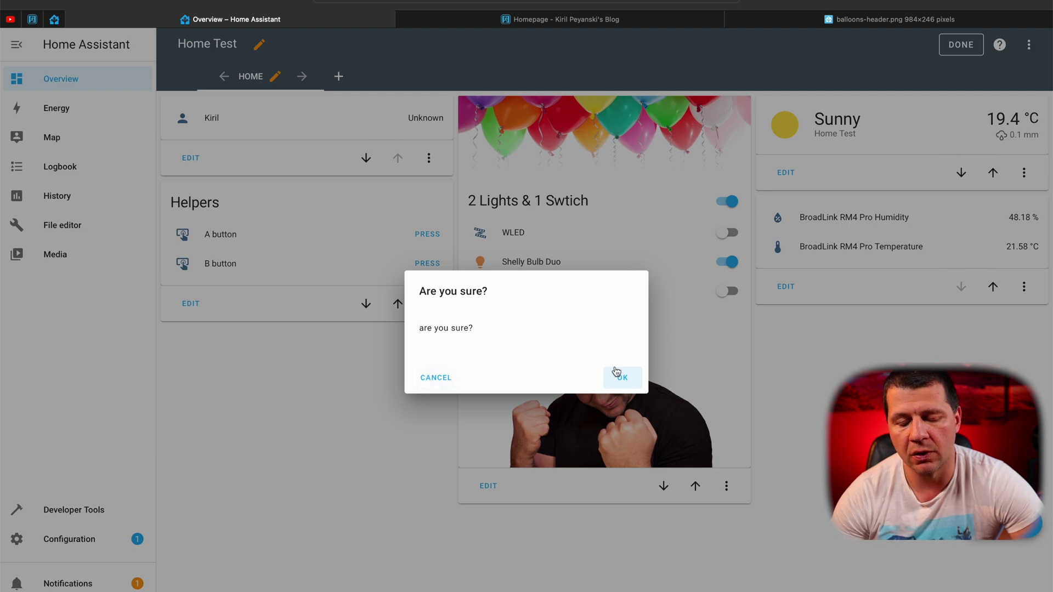
pyautogui.click(445, 374)
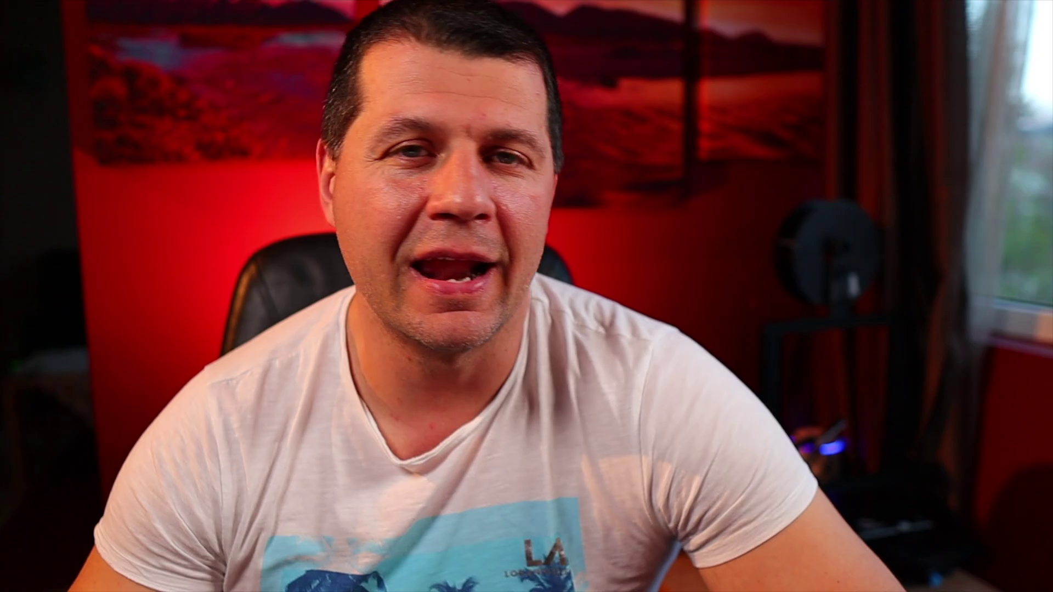
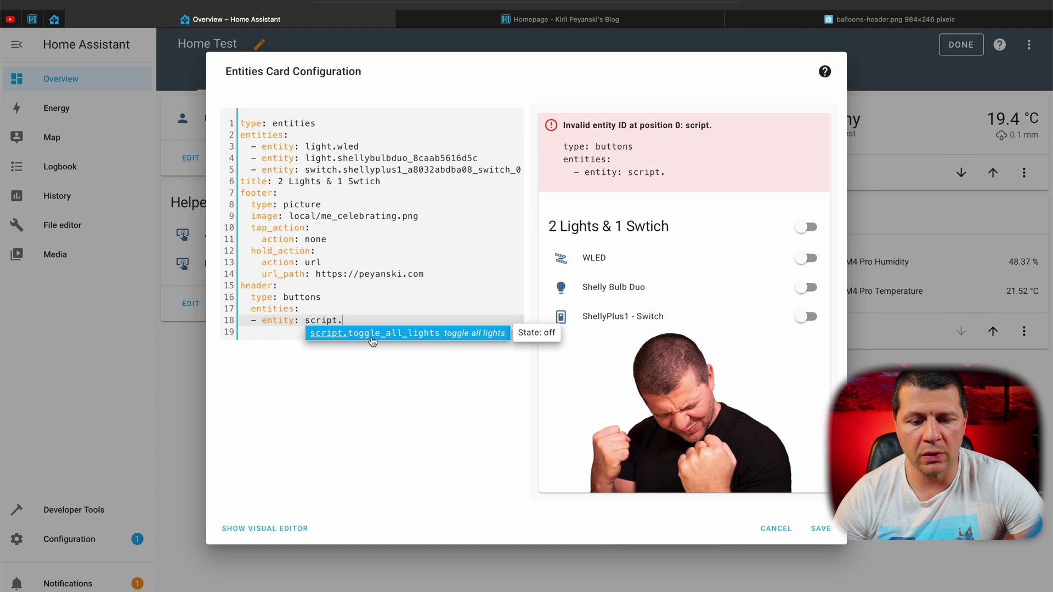
# Step: Set the header button's entity to script.toggle_all_lights, duplicate that line as a second button entity and save the card
pyautogui.click(376, 334)
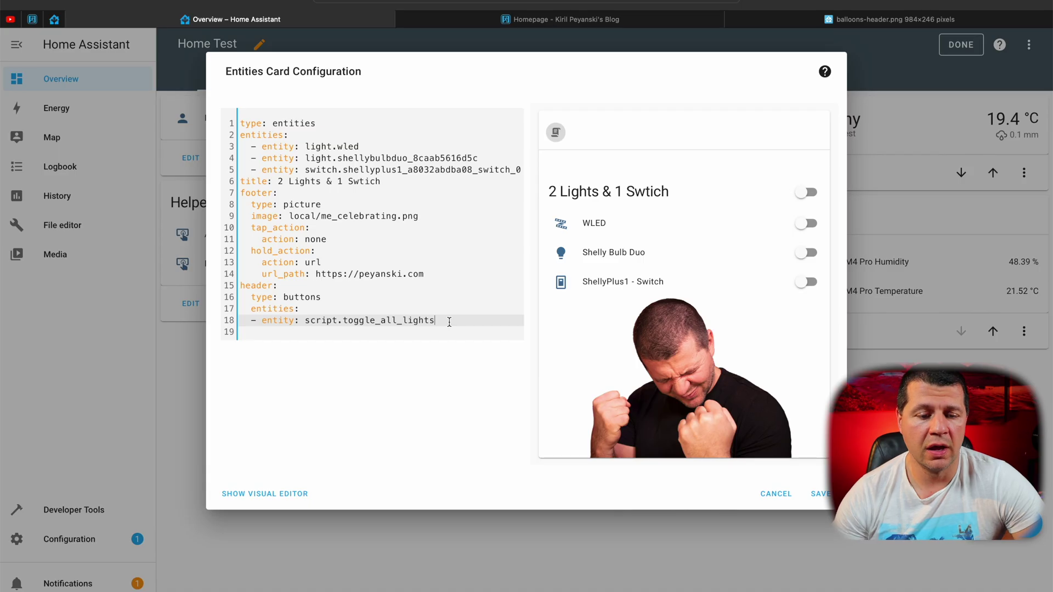
pyautogui.press('Return')
pyautogui.write('-')
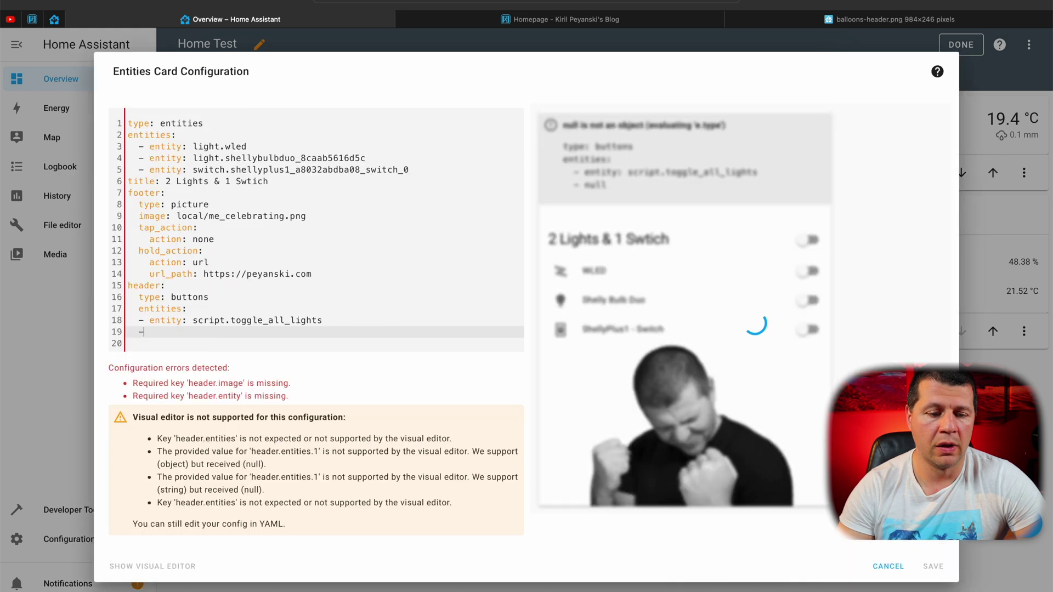
pyautogui.write(' enti')
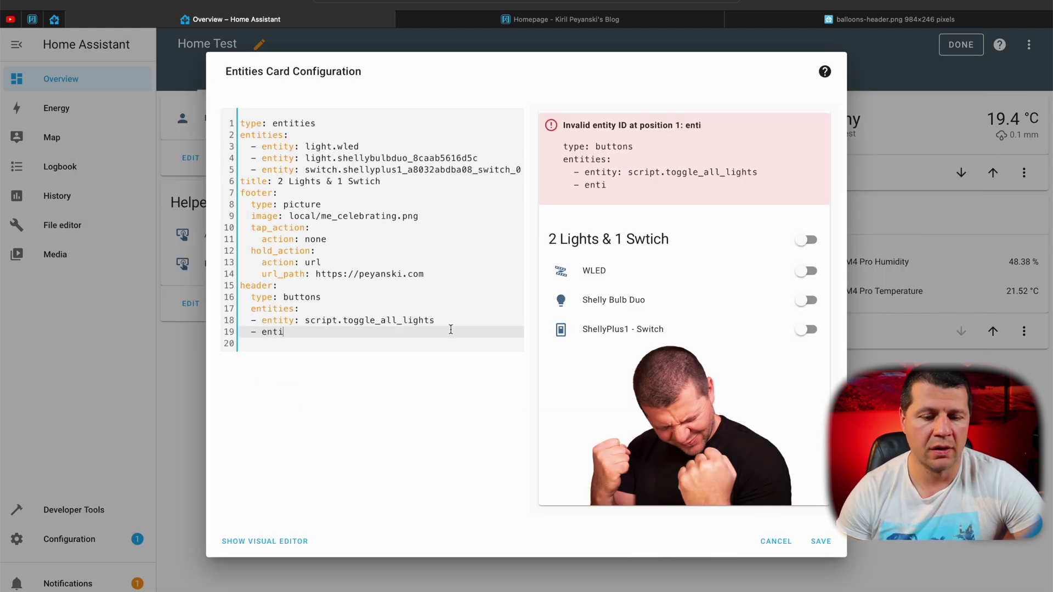
pyautogui.moveTo(447, 322); pyautogui.dragTo(196, 336)
pyautogui.hotkey('ctrl', 'c')
pyautogui.hotkey('ctrl', 'v')
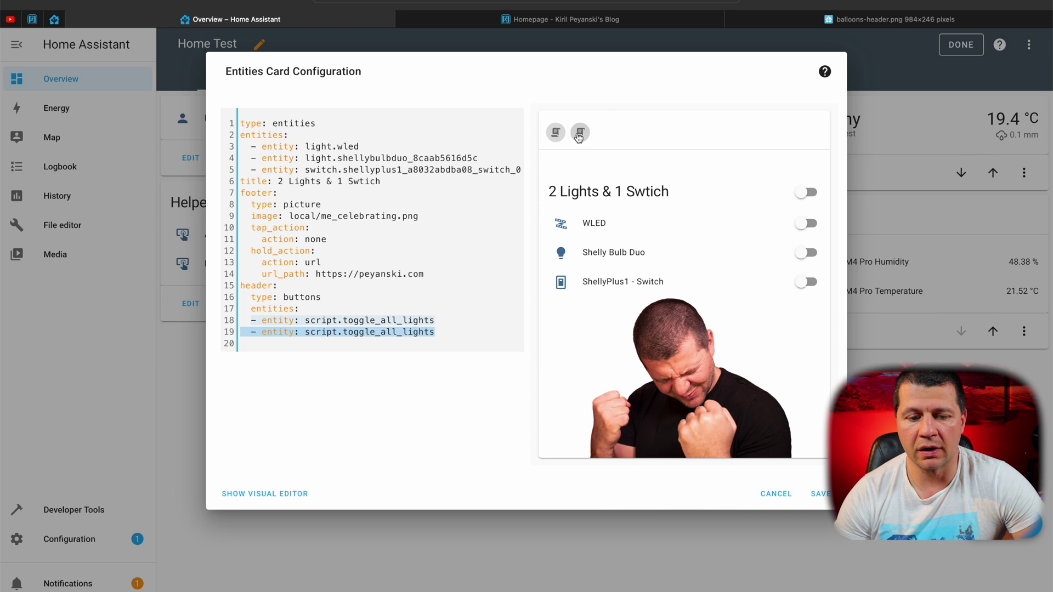
pyautogui.click(816, 494)
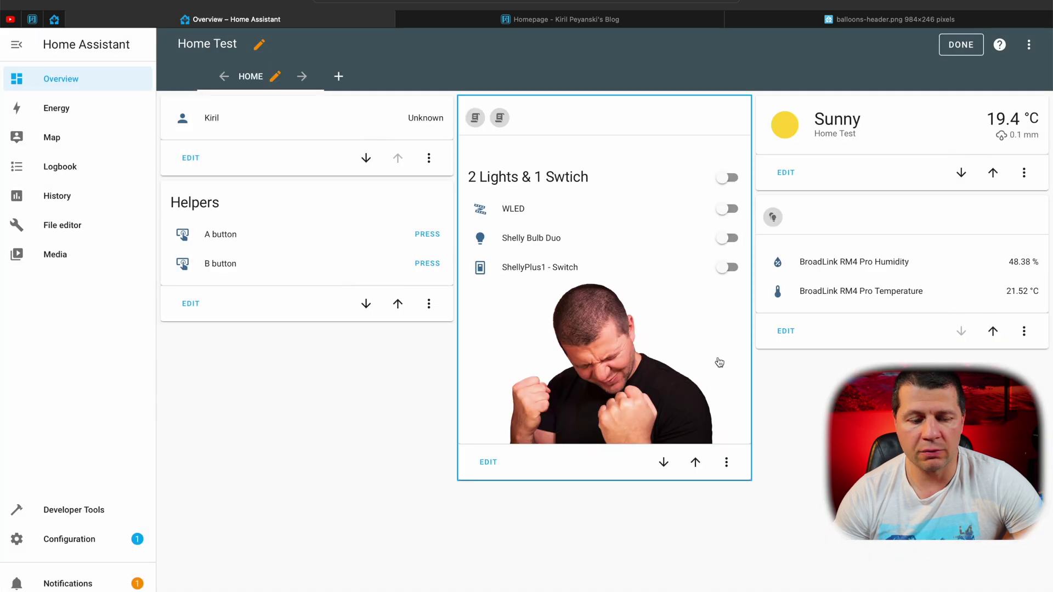
# Step: Open the "toggle all lights" script from Home Assistant's configuration in a new browser tab
pyautogui.rightClick(65, 539)
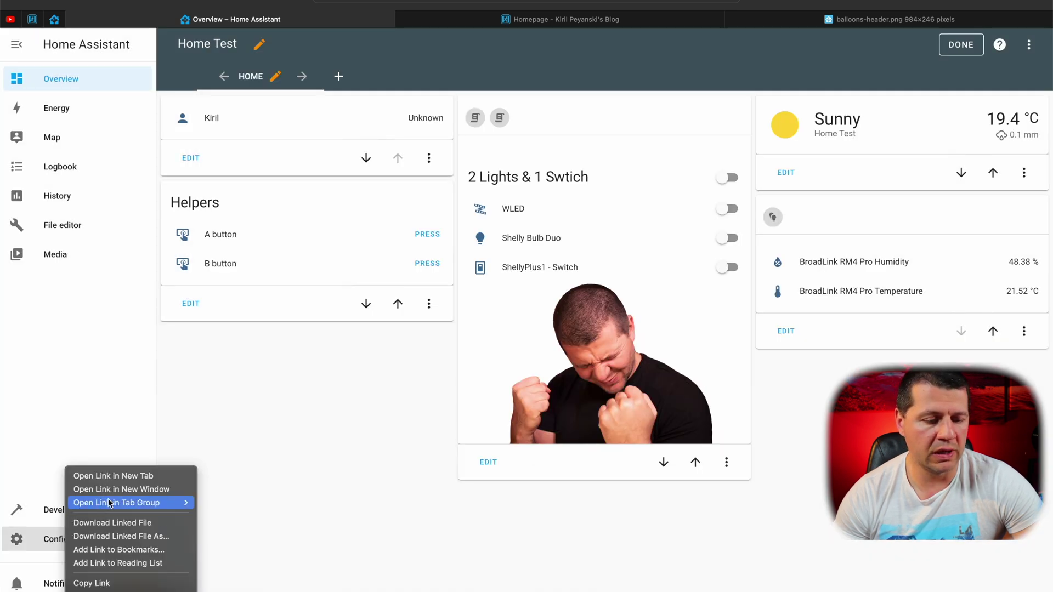
pyautogui.click(109, 472)
pyautogui.click(680, 19)
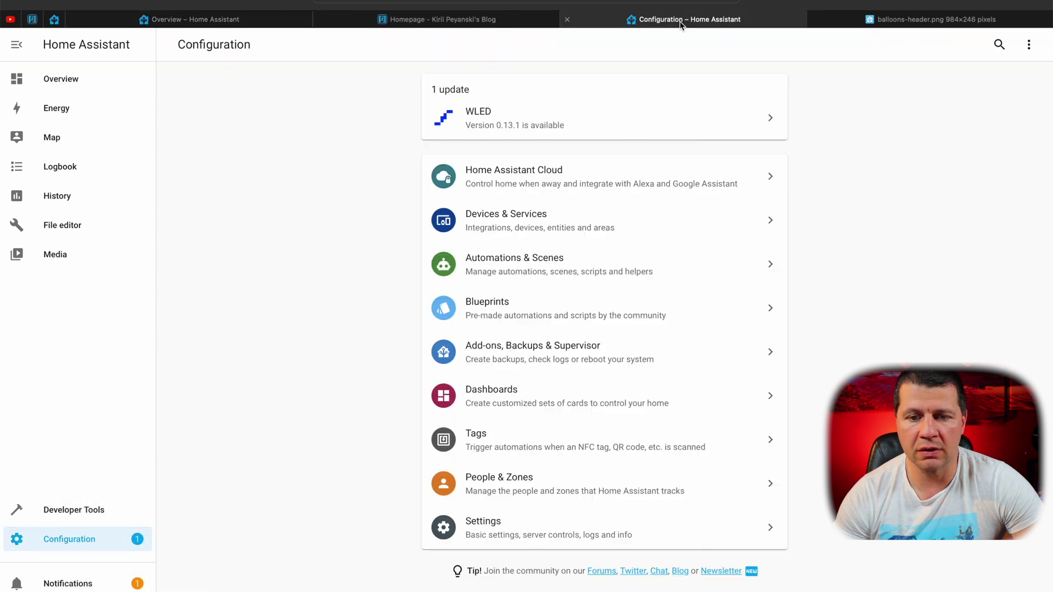
pyautogui.click(512, 264)
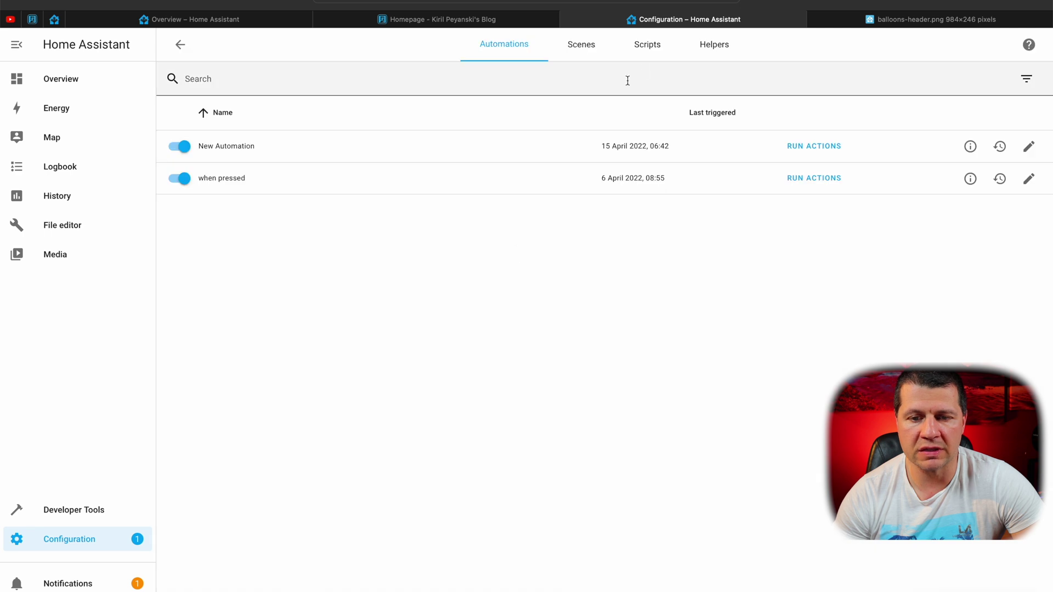
pyautogui.click(651, 46)
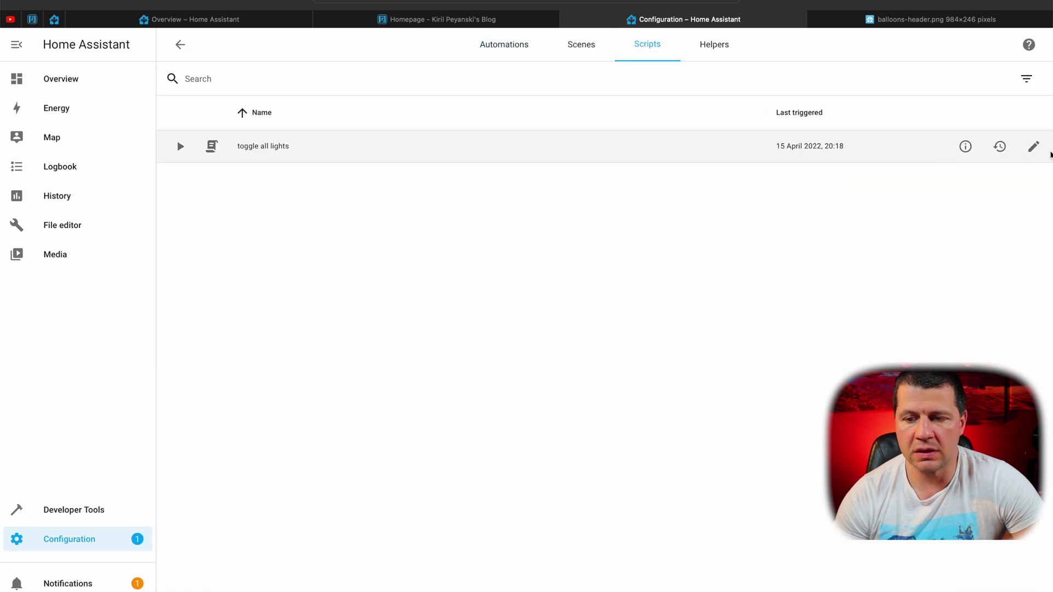
pyautogui.click(1034, 146)
# Step: Review the "toggle all lights" script's sequence and target lights, and display the script as YAML
pyautogui.scroll(-5, 517, 367)
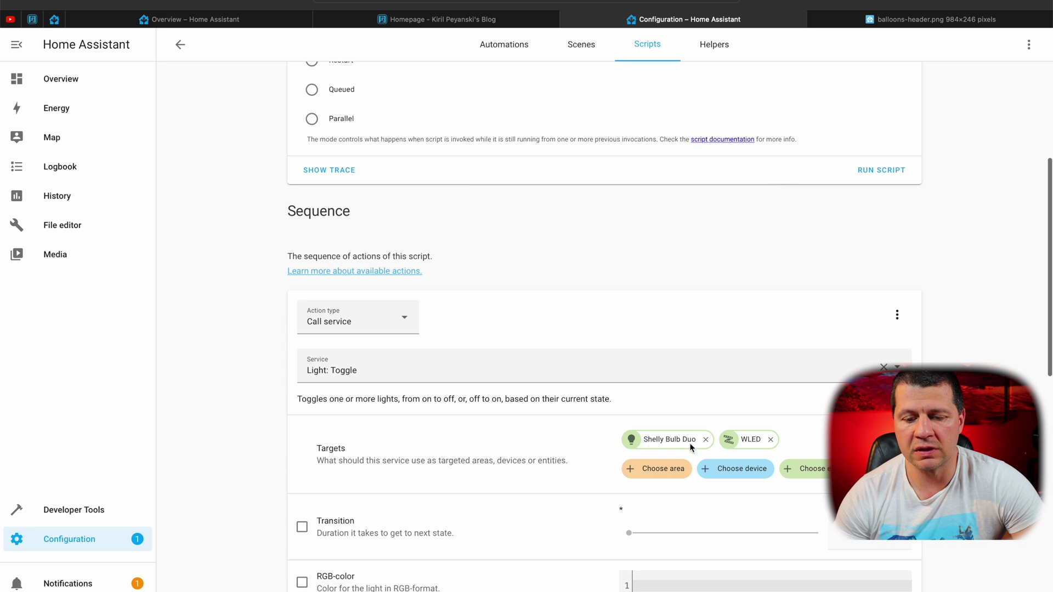
pyautogui.scroll(5, 744, 442)
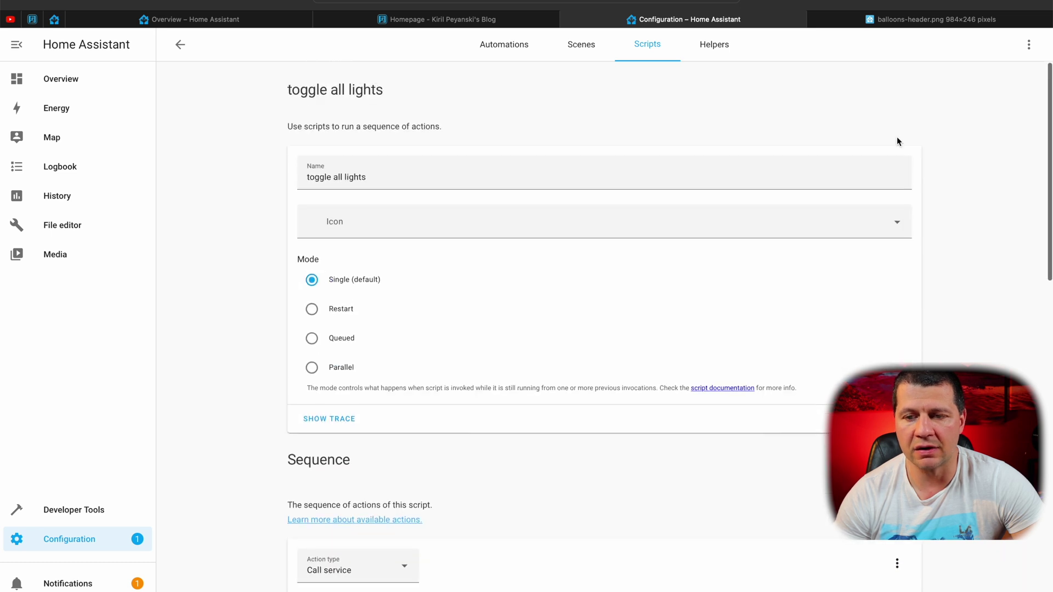
pyautogui.click(1022, 52)
pyautogui.click(982, 110)
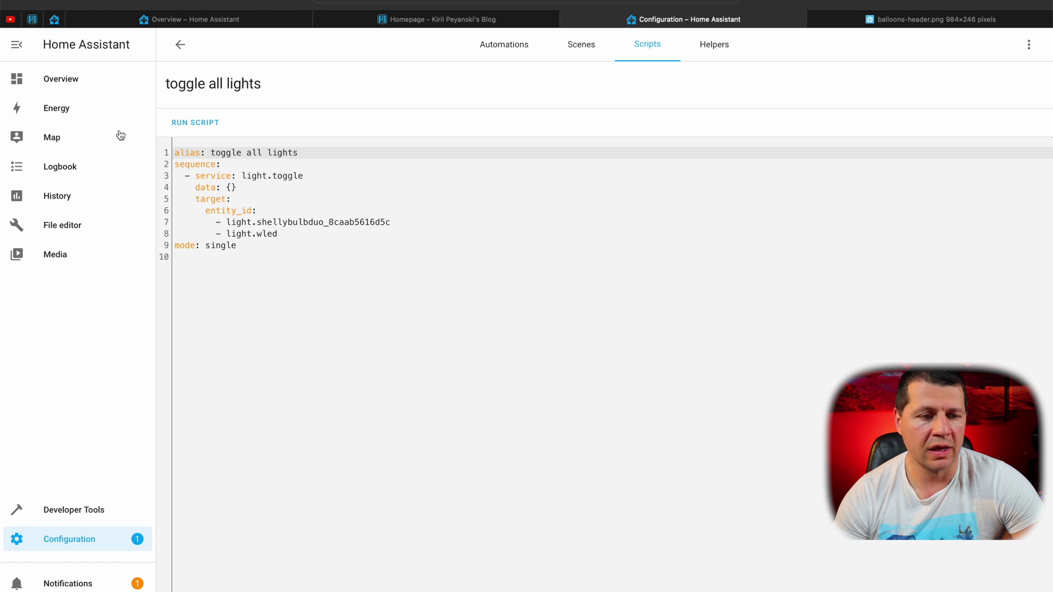
# Step: Return to the Overview dashboard and test the first script button in the lights card's header
pyautogui.click(88, 83)
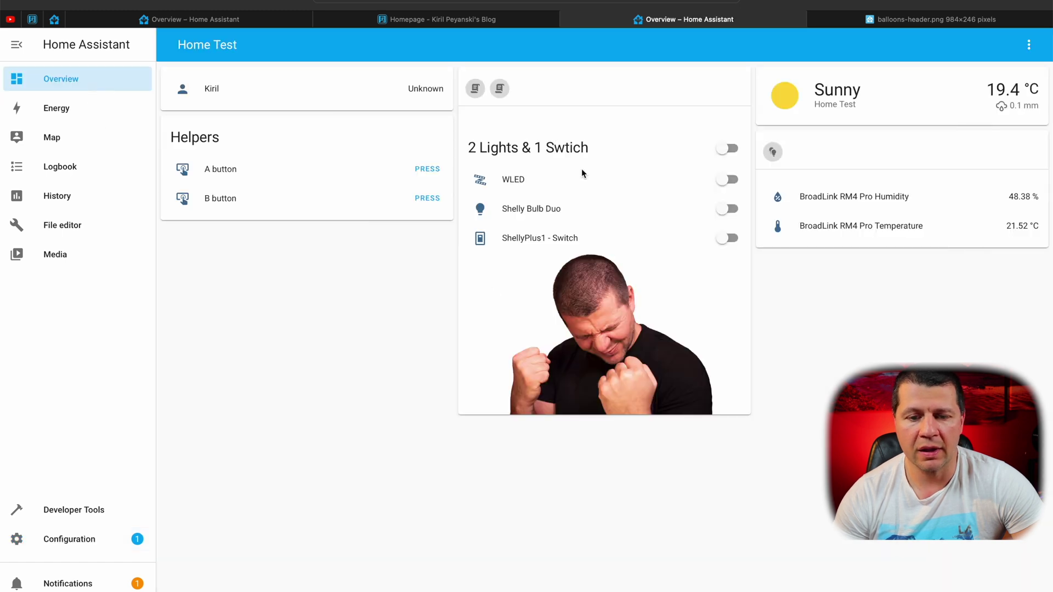
pyautogui.click(477, 91)
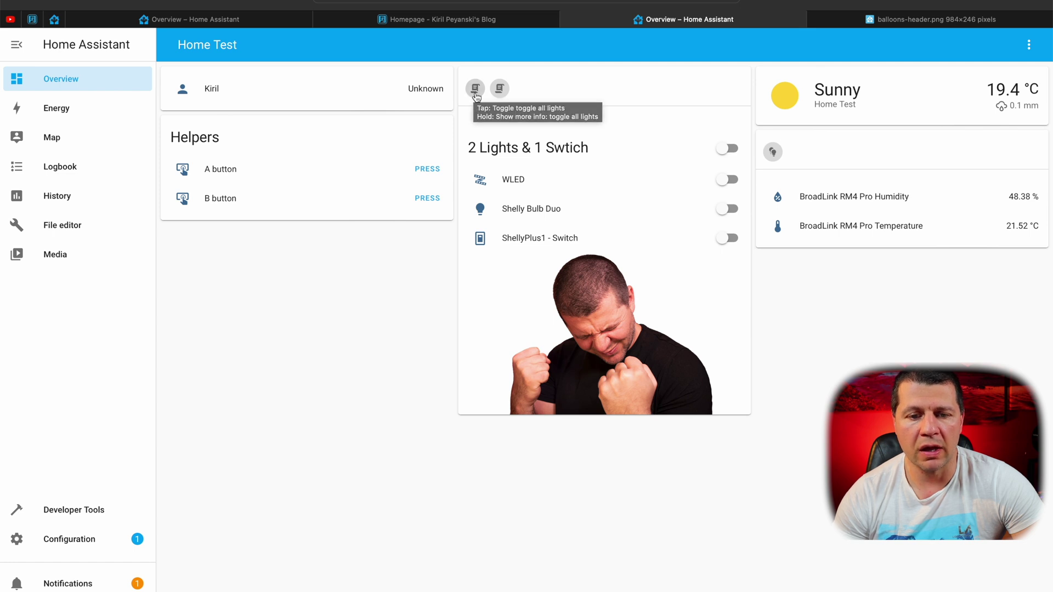
pyautogui.click(477, 92)
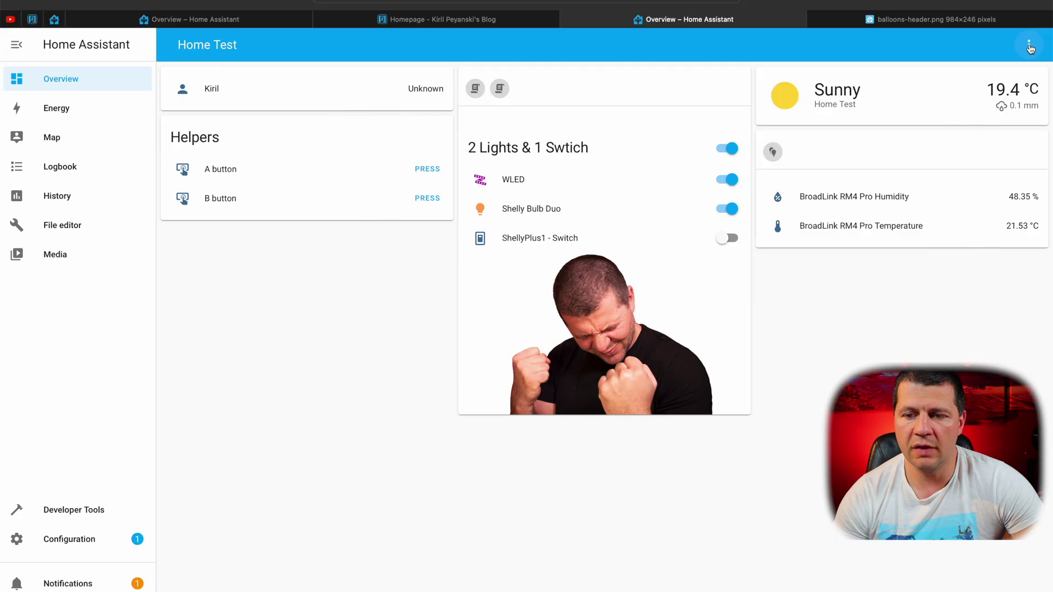
# Step: Add an icon key under the first script.toggle_all_lights entity in the lights card's header configuration
pyautogui.click(1029, 44)
pyautogui.click(1005, 78)
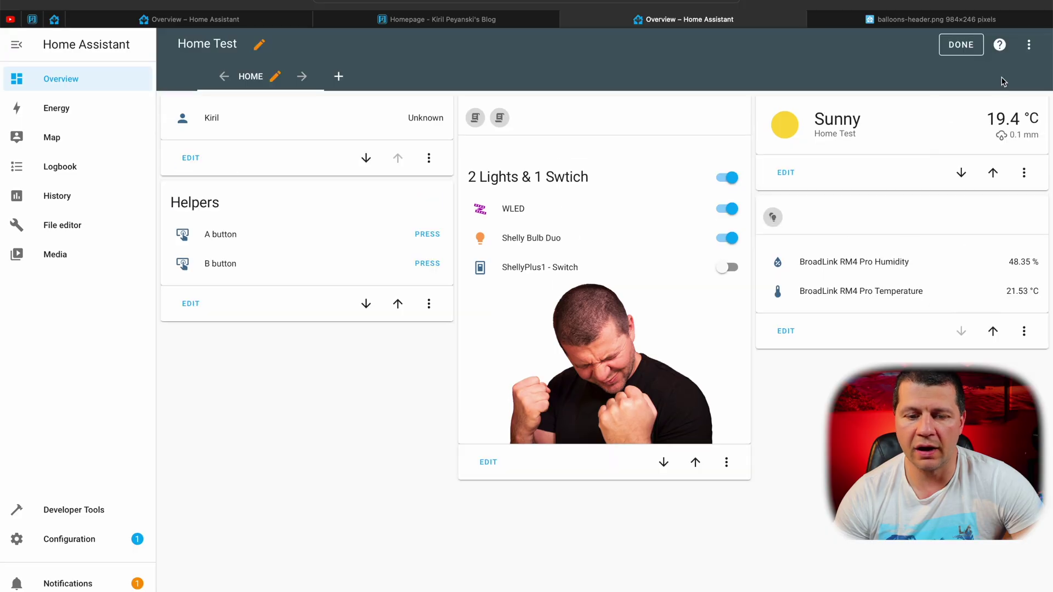
pyautogui.click(488, 460)
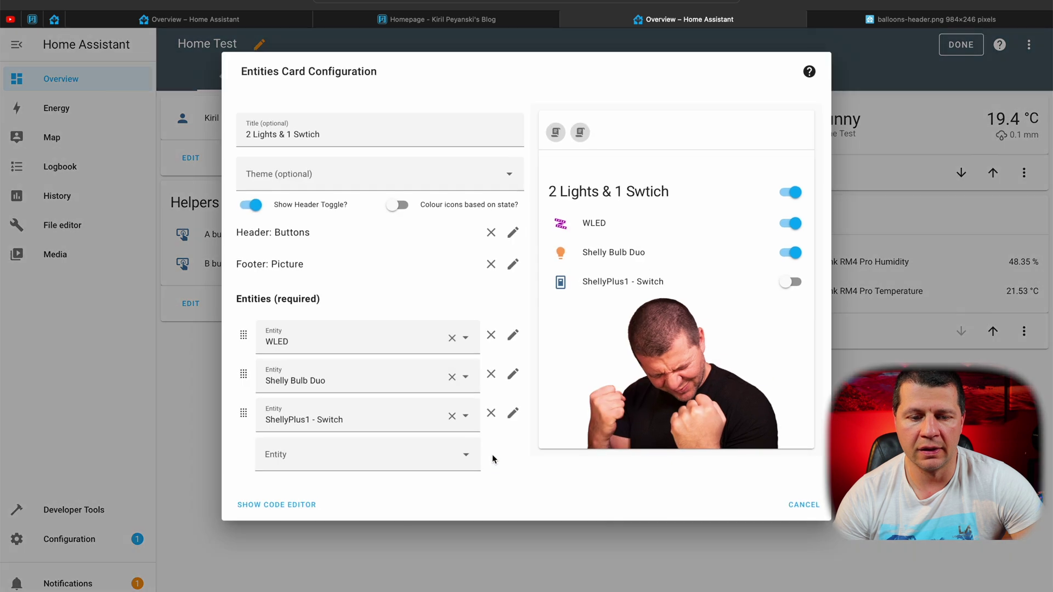
pyautogui.click(514, 233)
pyautogui.click(454, 185)
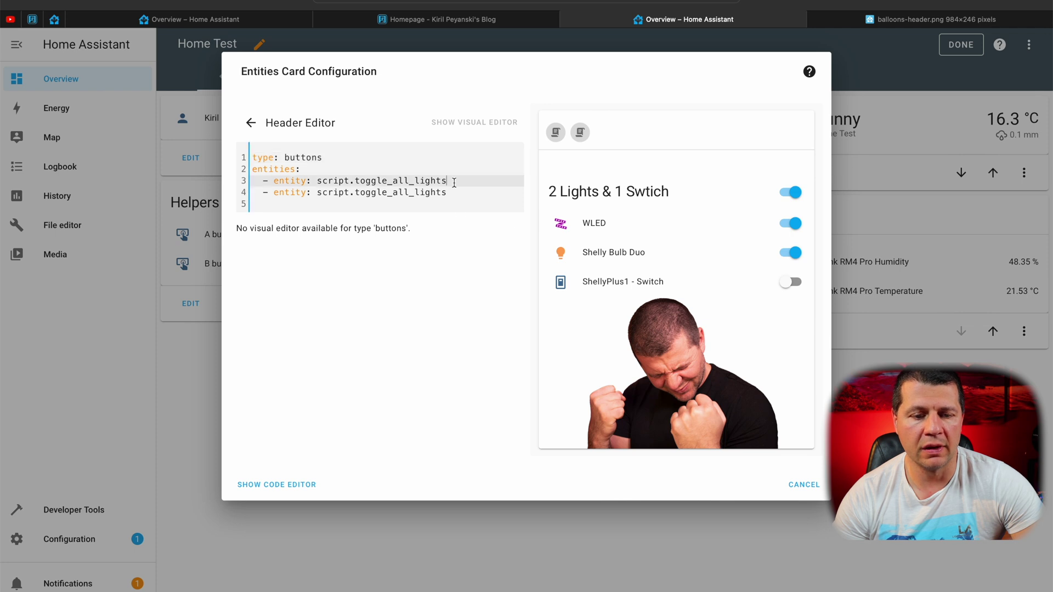
pyautogui.press('Return')
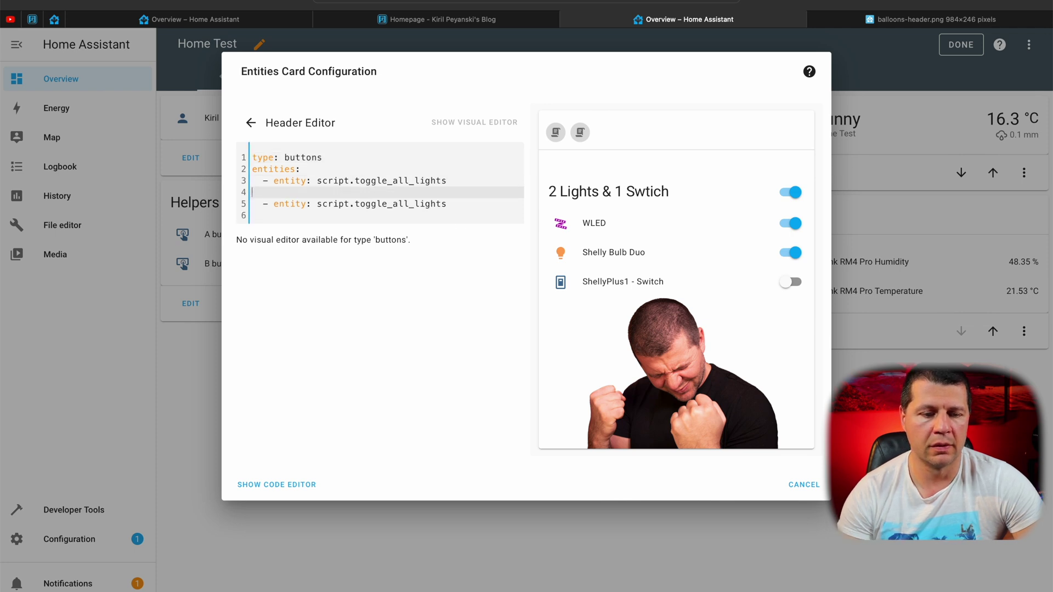
pyautogui.write('icon: null')
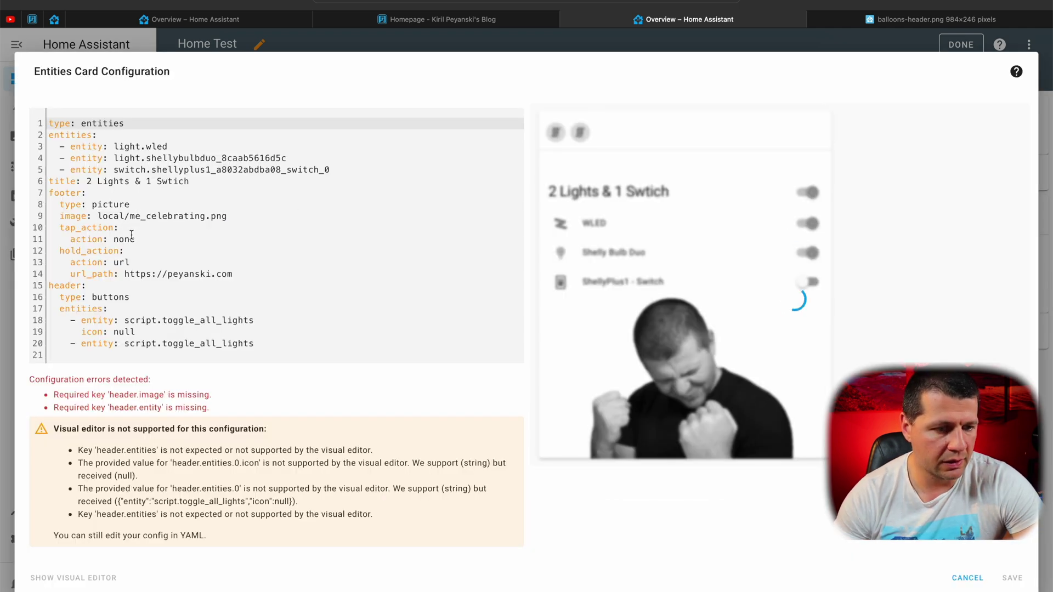
# Step: Set the first header button's icon to mdi:lightbulb-multiple, save the card and test the button
pyautogui.doubleClick(125, 332)
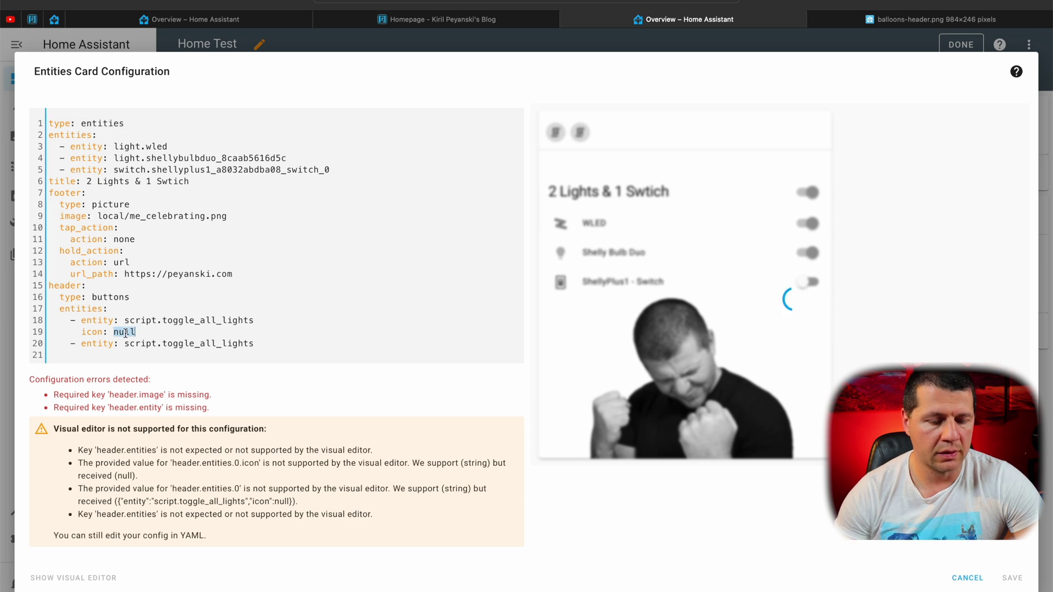
pyautogui.write('md')
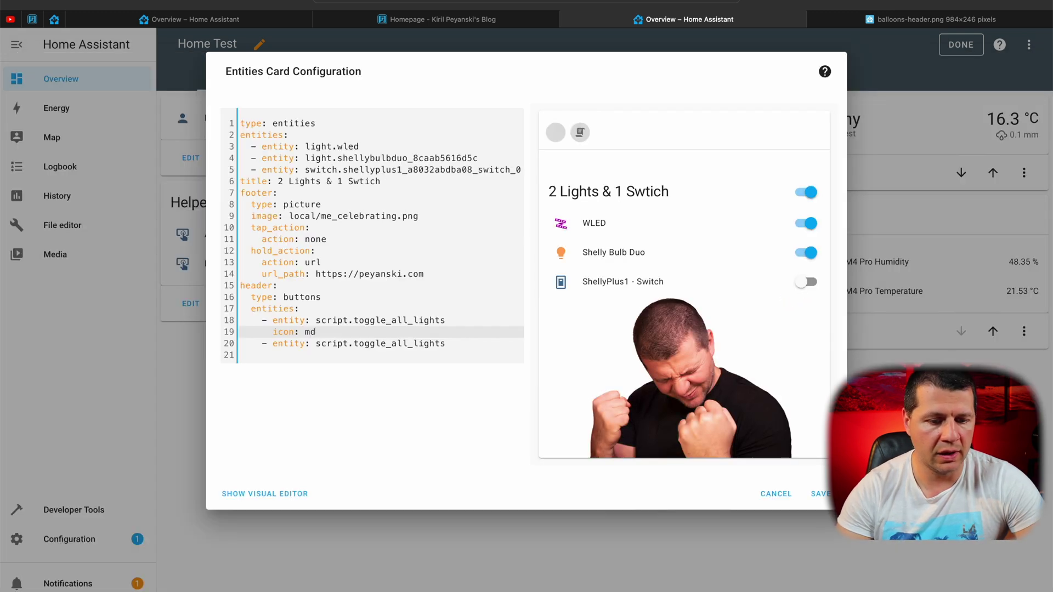
pyautogui.write('i:')
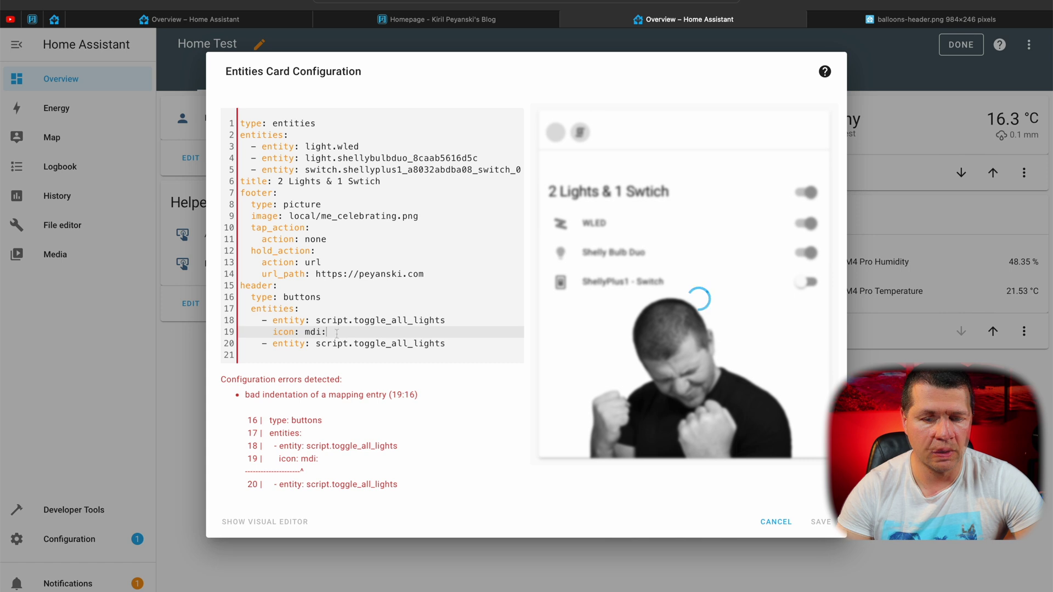
pyautogui.write('lightbulb-multiple')
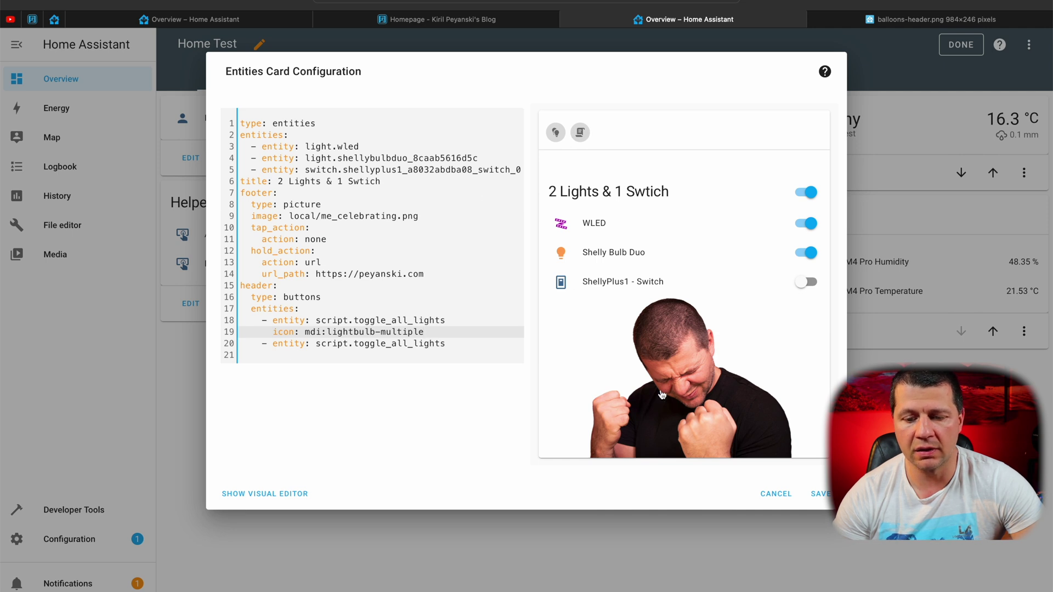
pyautogui.click(818, 496)
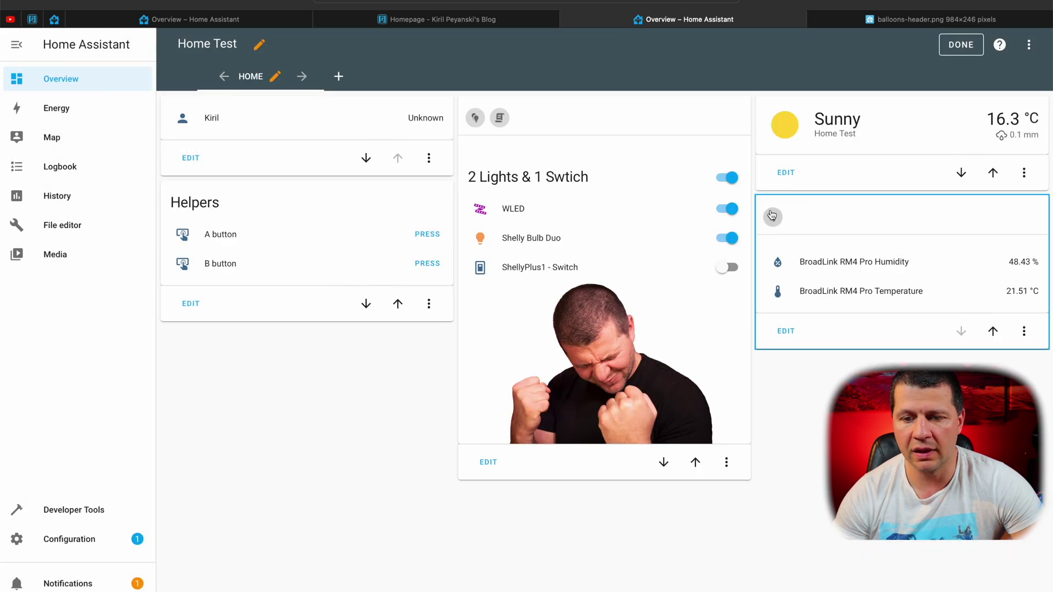
pyautogui.click(476, 119)
pyautogui.click(475, 119)
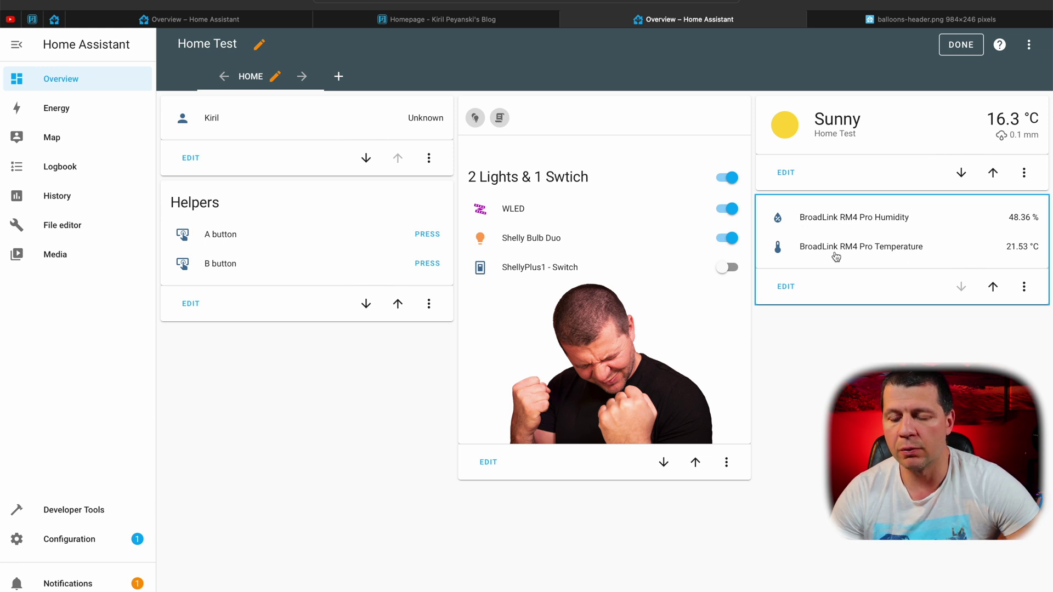
# Step: Add a graph header to the BroadLink sensors card, using the BroadLink RM4 Pro Humidity entity
pyautogui.click(786, 287)
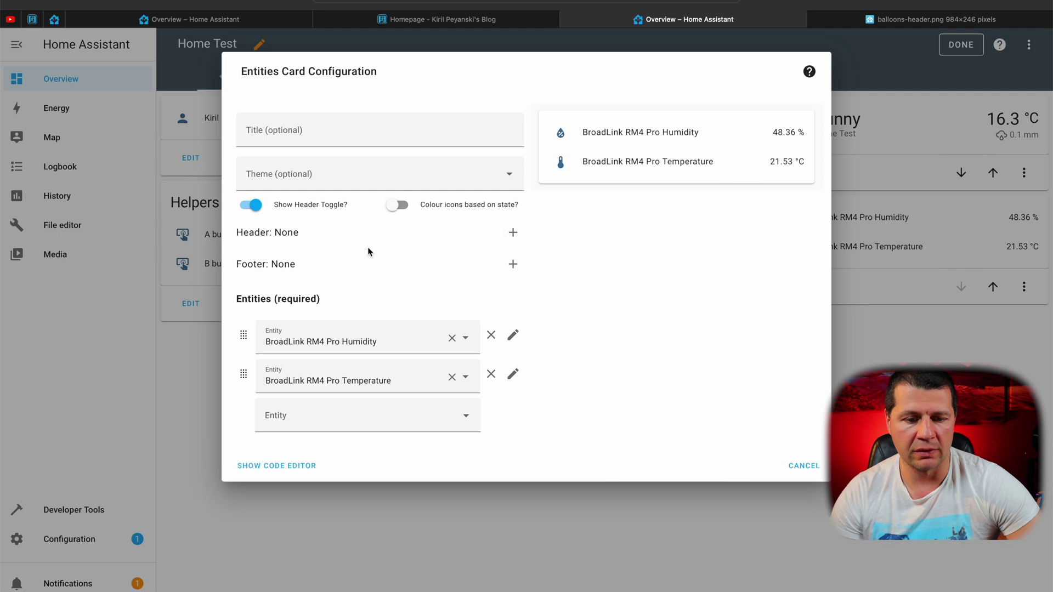
pyautogui.click(514, 233)
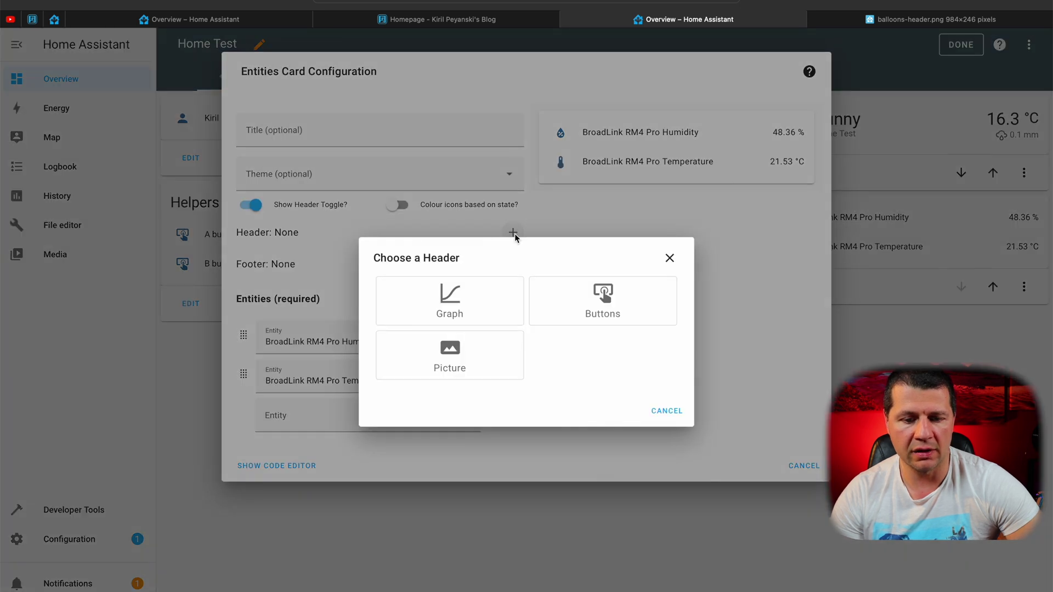
pyautogui.click(462, 313)
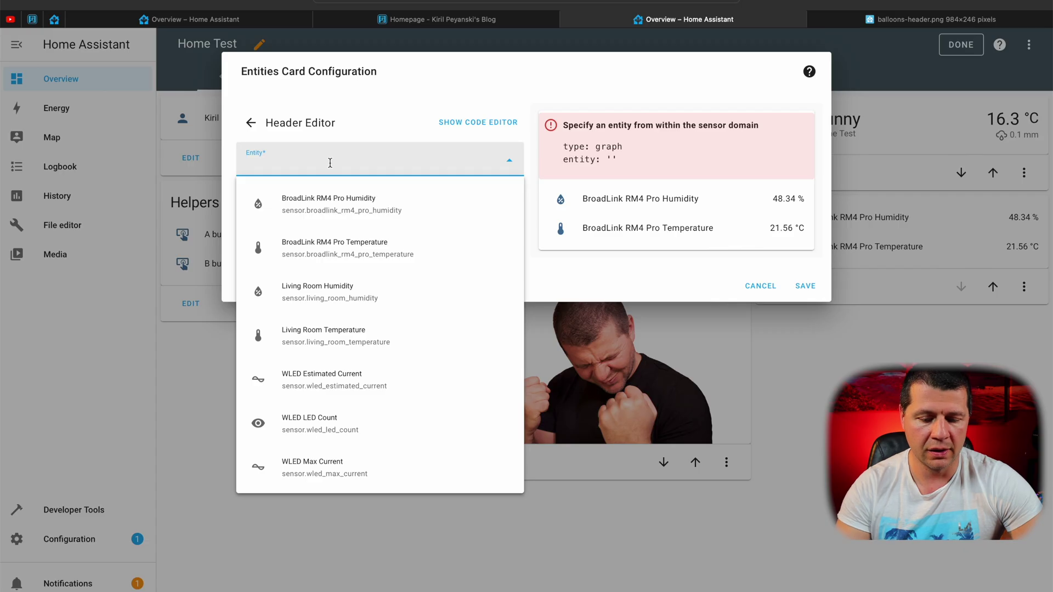
pyautogui.write('hum')
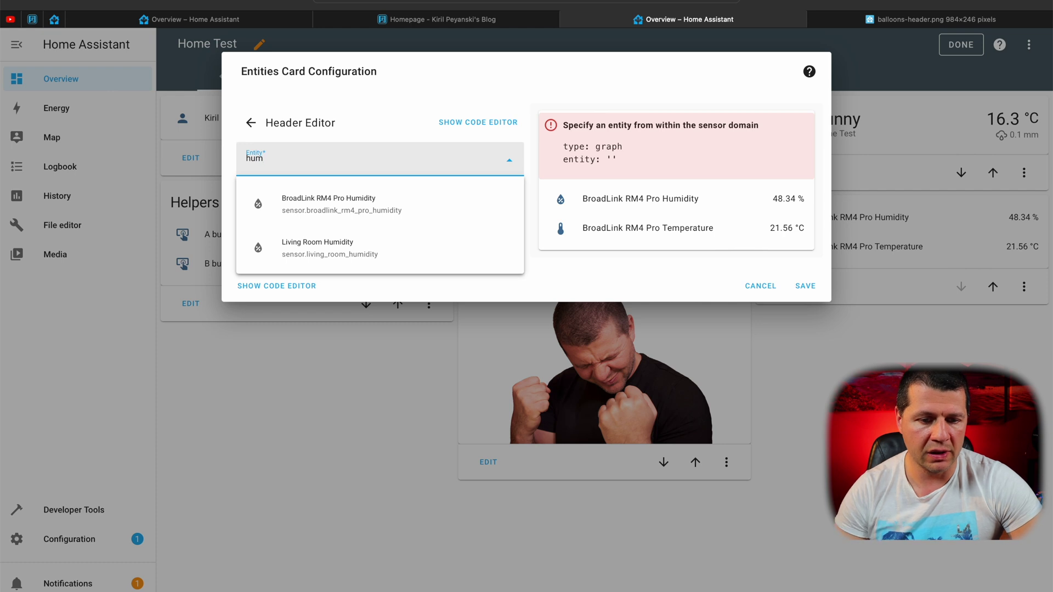
pyautogui.click(342, 210)
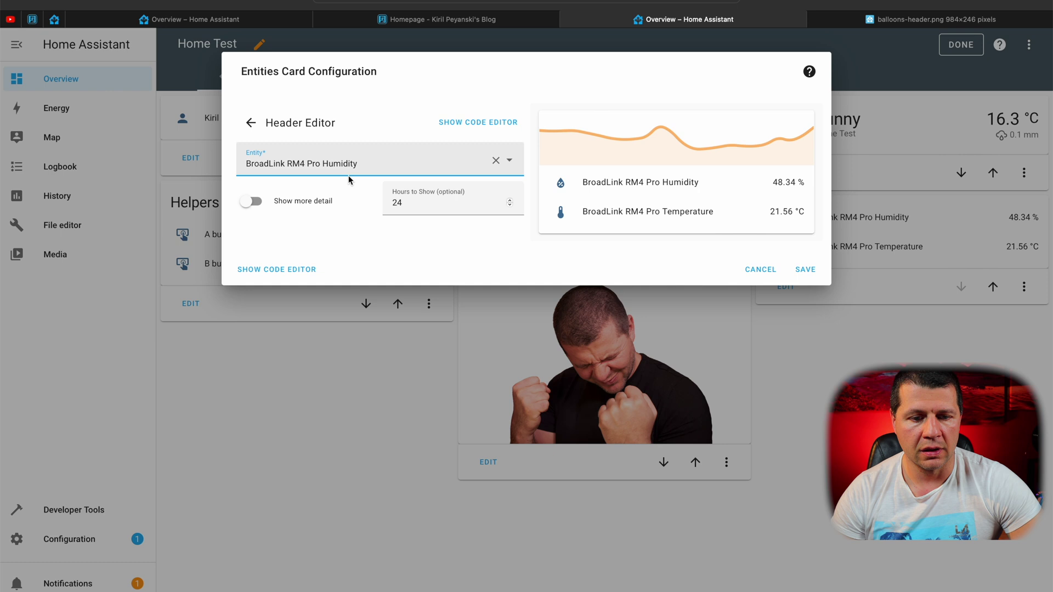
# Step: Enable more detail for the header graph, set its hours to show to 12 and save the card
pyautogui.click(251, 203)
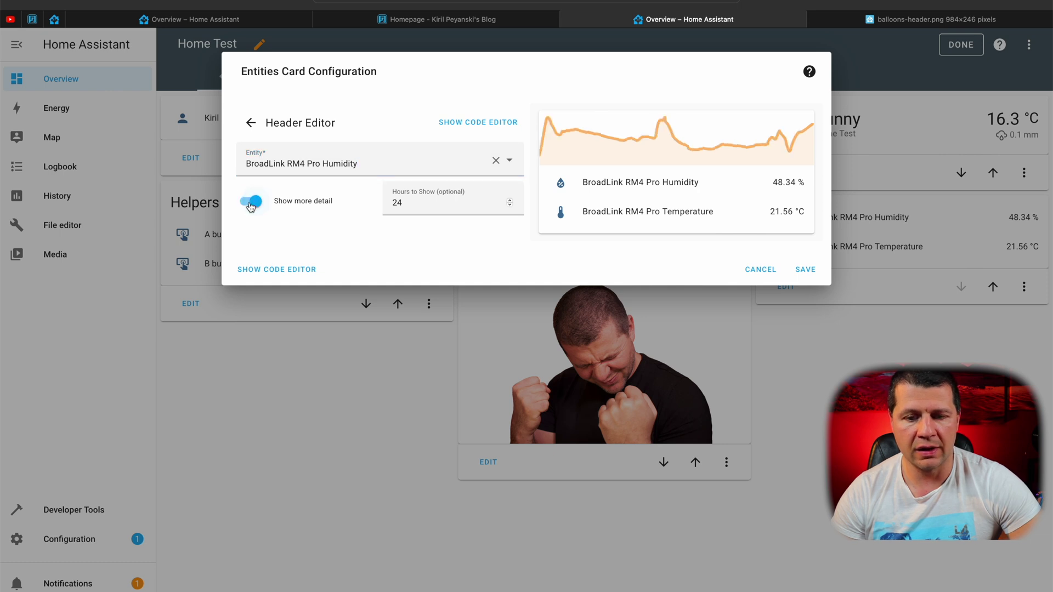
pyautogui.doubleClick(398, 204)
pyautogui.write('12')
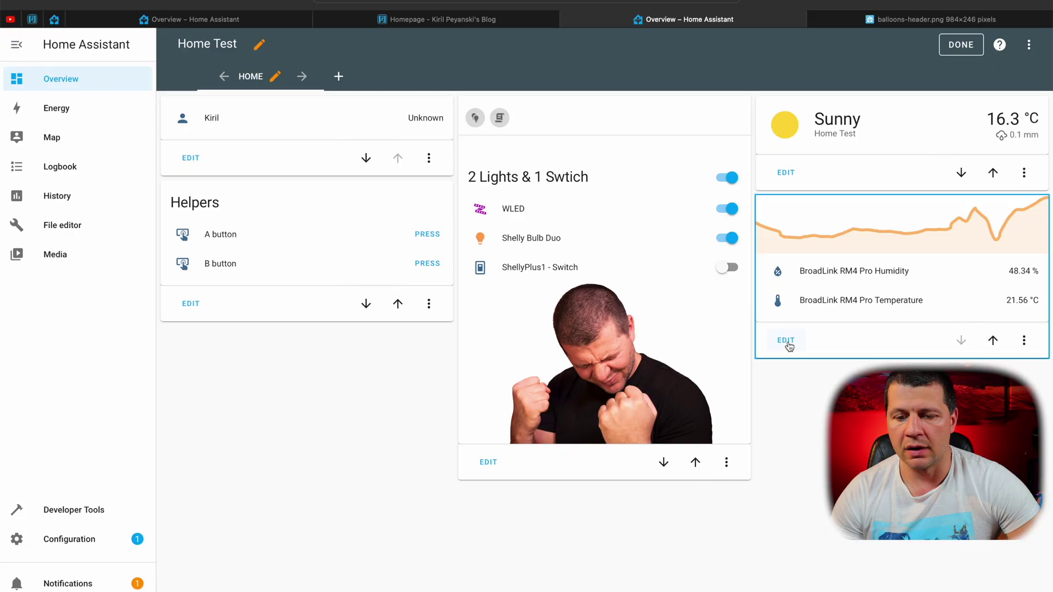
# Step: Add a graph footer with the BroadLink RM4 Pro Temperature entity to the BroadLink sensors card and save it
pyautogui.click(783, 343)
pyautogui.click(511, 263)
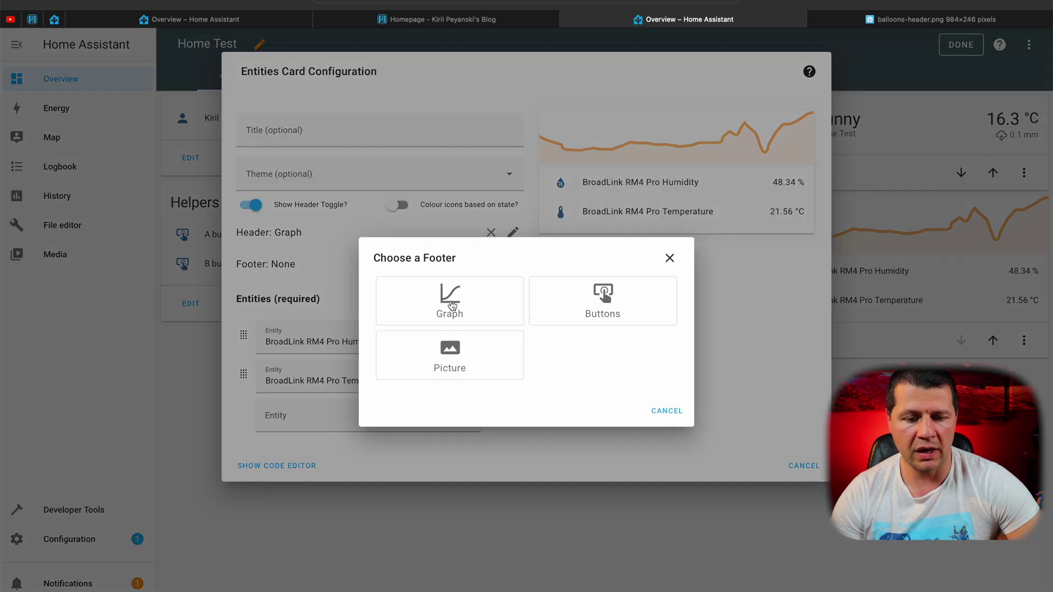
pyautogui.click(451, 305)
pyautogui.click(376, 157)
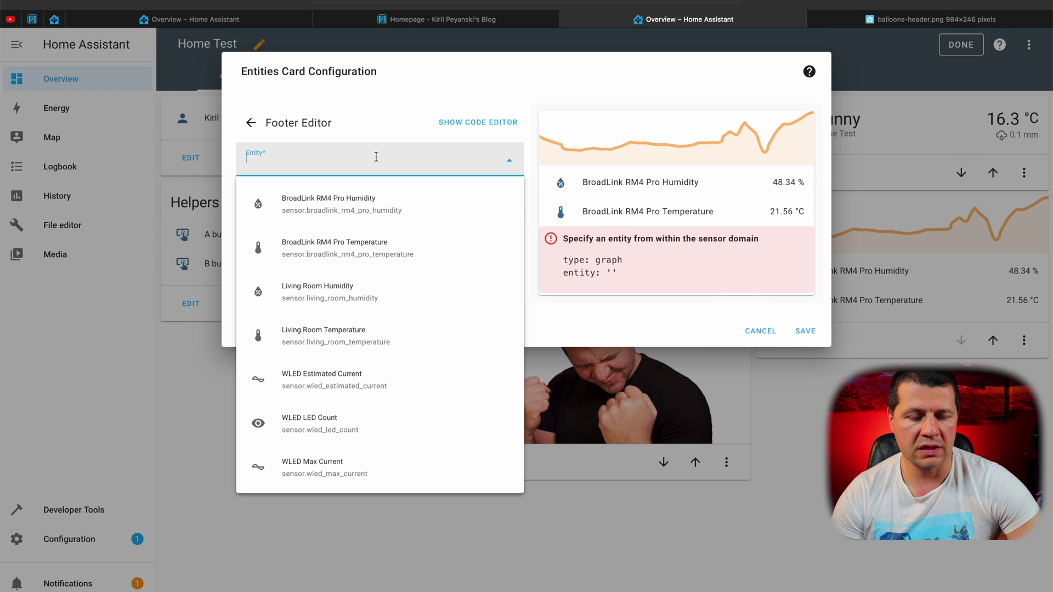
pyautogui.write('tem')
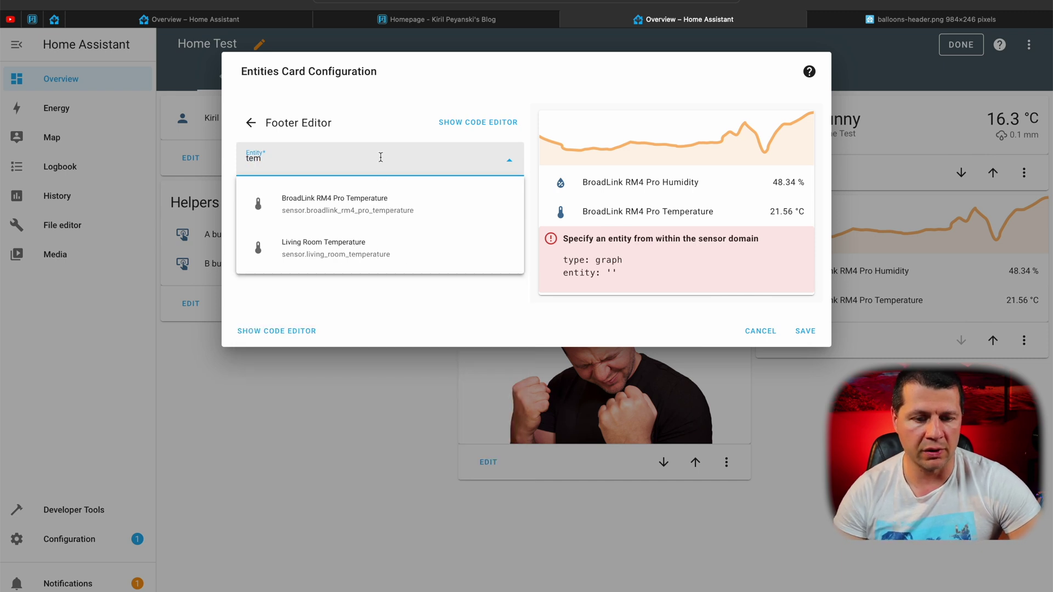
pyautogui.click(352, 204)
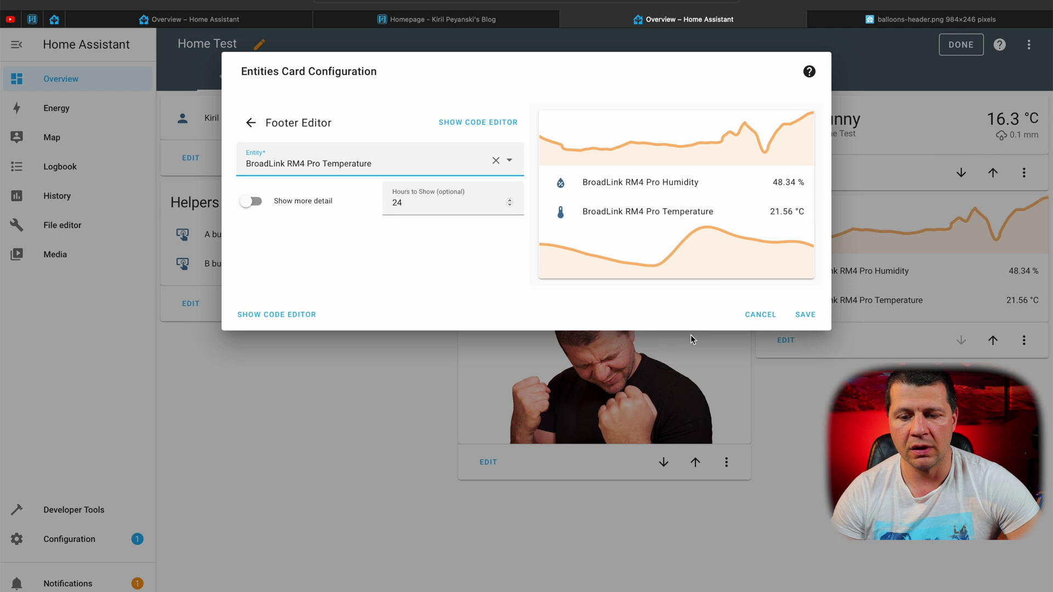
pyautogui.click(805, 314)
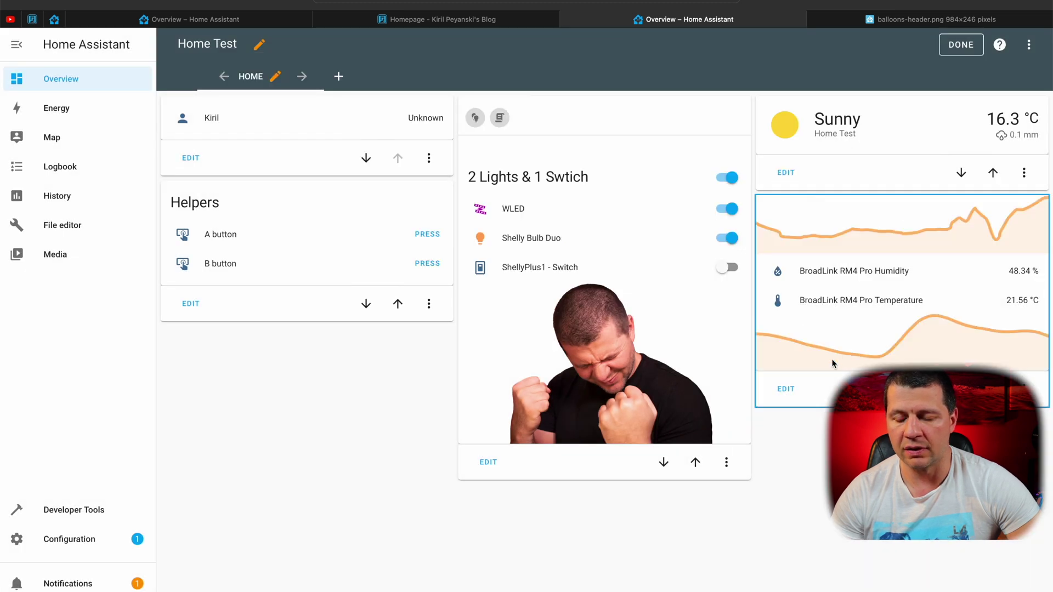